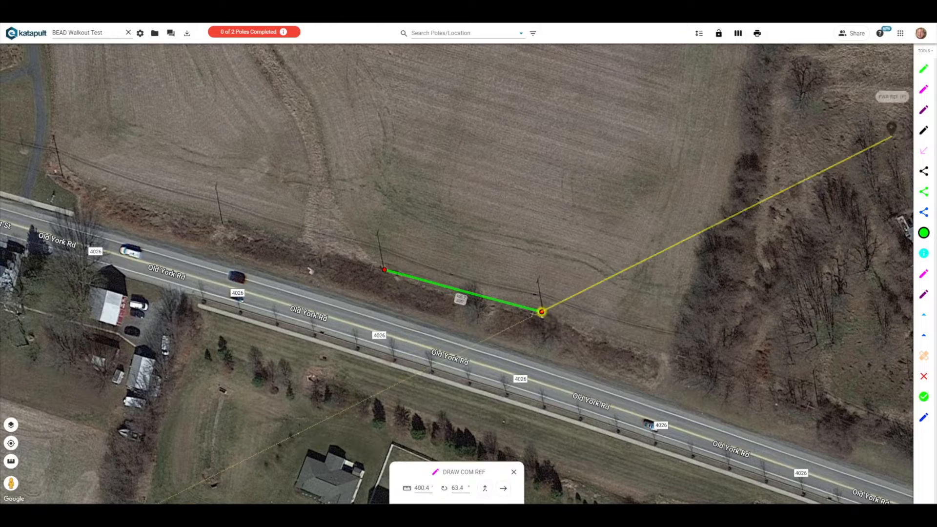
Step: Finish the communication reference line from the pole and place an anchor beside it, locked to the 16.2° bisecting angle
left_click(513, 467)
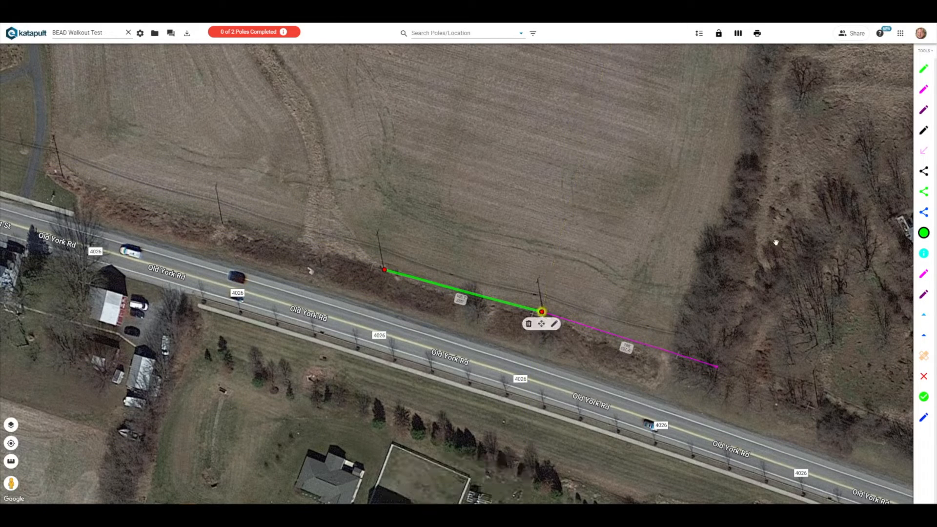
left_click(923, 150)
left_click(487, 483)
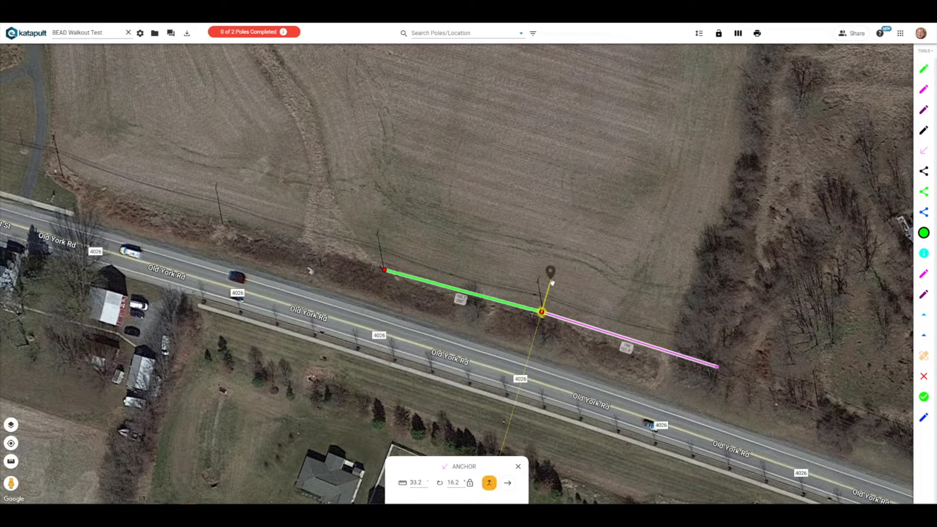
left_click(546, 300)
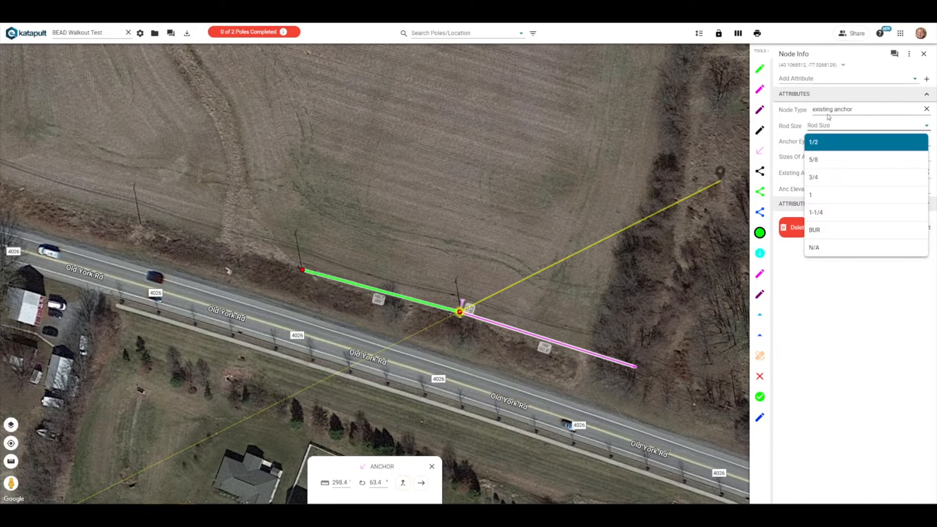
Step: Set the existing anchor's Rod Size to 1 and Anchor Eyes to 1, and close its node information
left_click(832, 194)
left_click(835, 174)
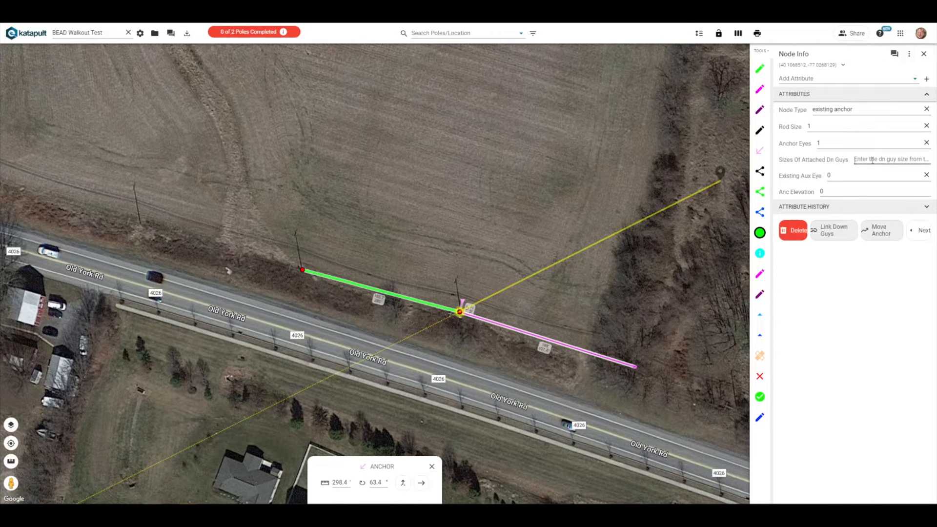
left_click(924, 53)
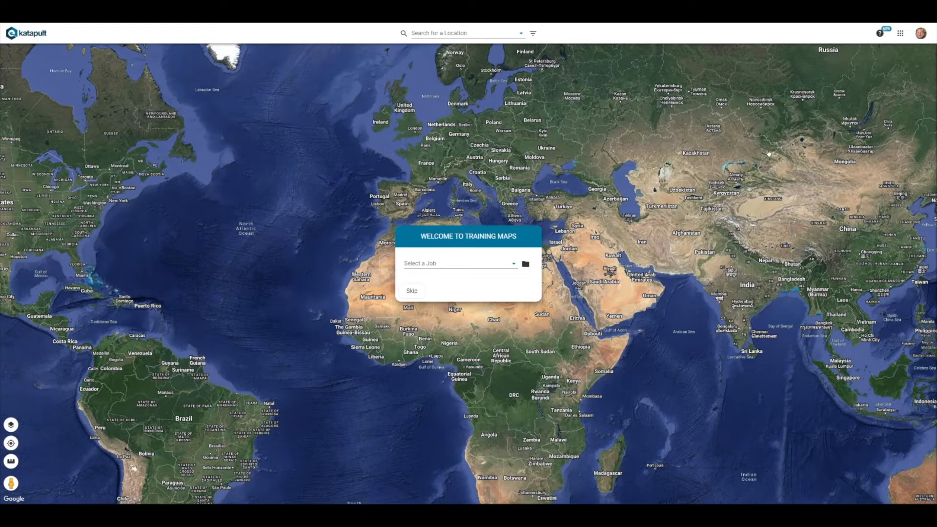
Step: Open the Model Editor and choose the "Building Your Own Tools" entry
left_click(900, 33)
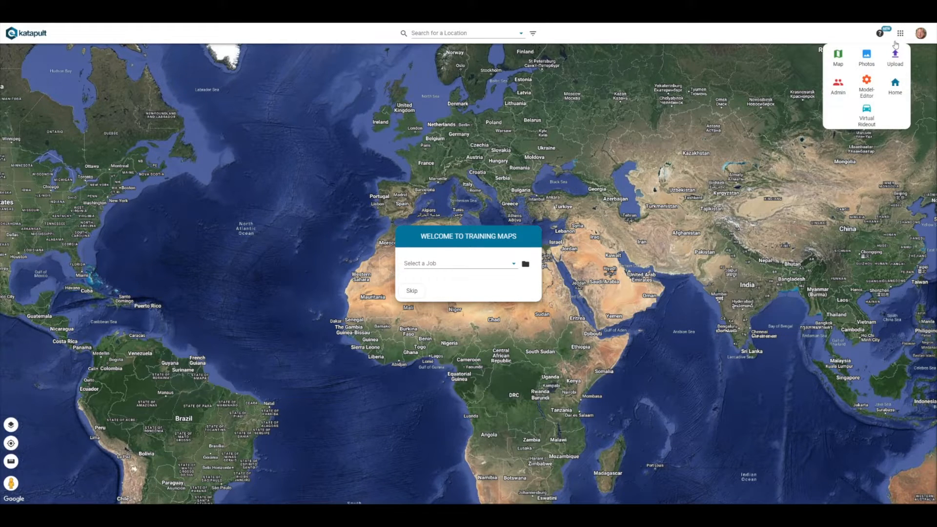
left_click(866, 87)
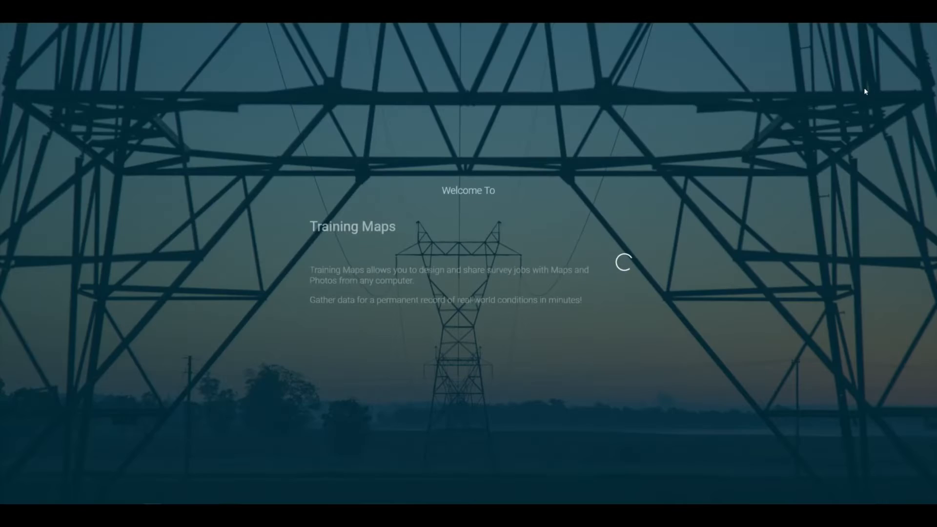
left_click(477, 266)
left_click(457, 290)
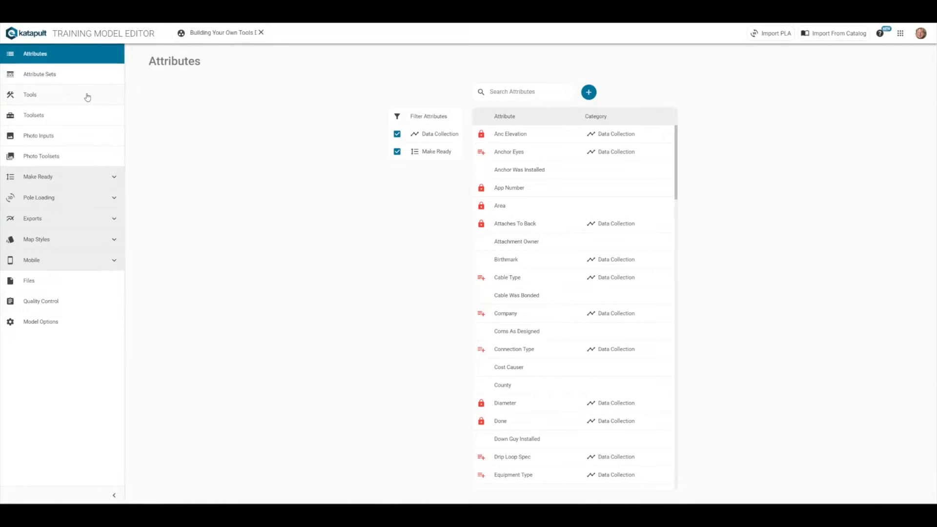
Step: Look over the existing tools and create a new tool named My New Tool
left_click(88, 97)
scroll(585, 189, "down", 6)
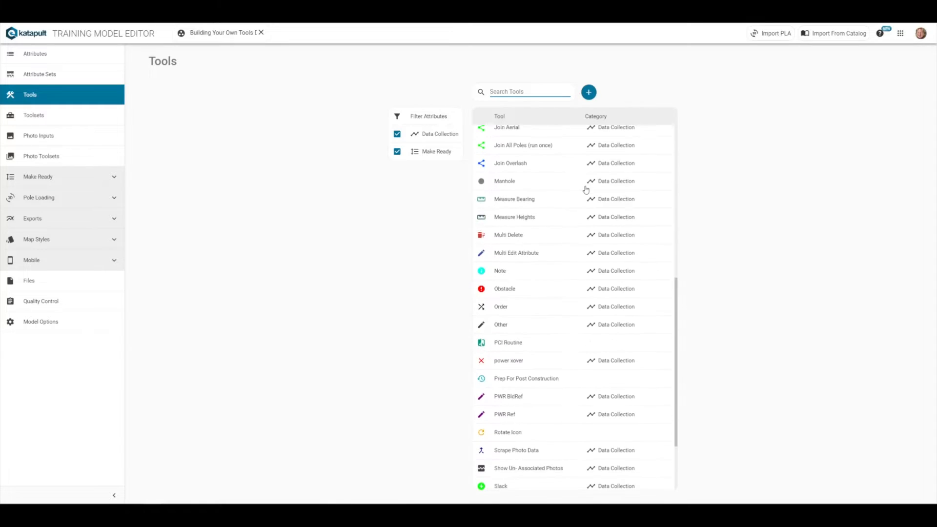
scroll(586, 190, "down", 5)
left_click(589, 93)
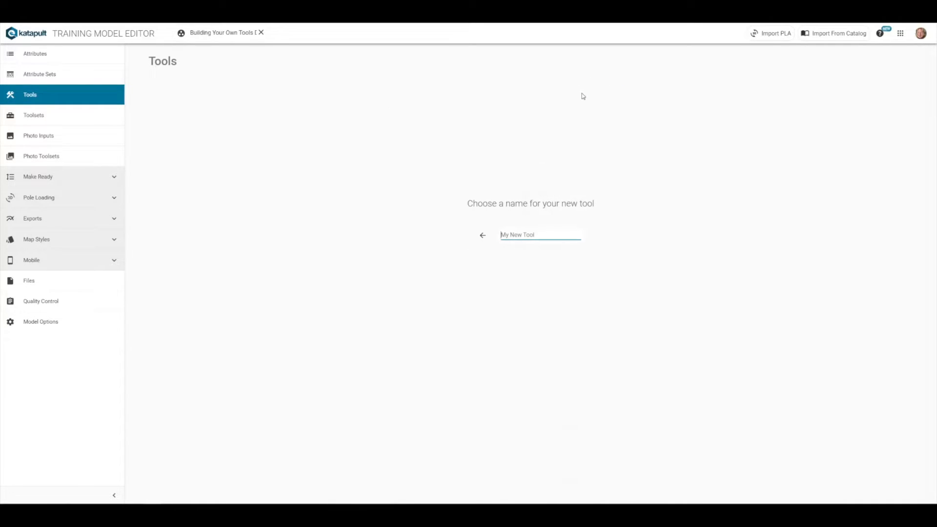
type("My New To")
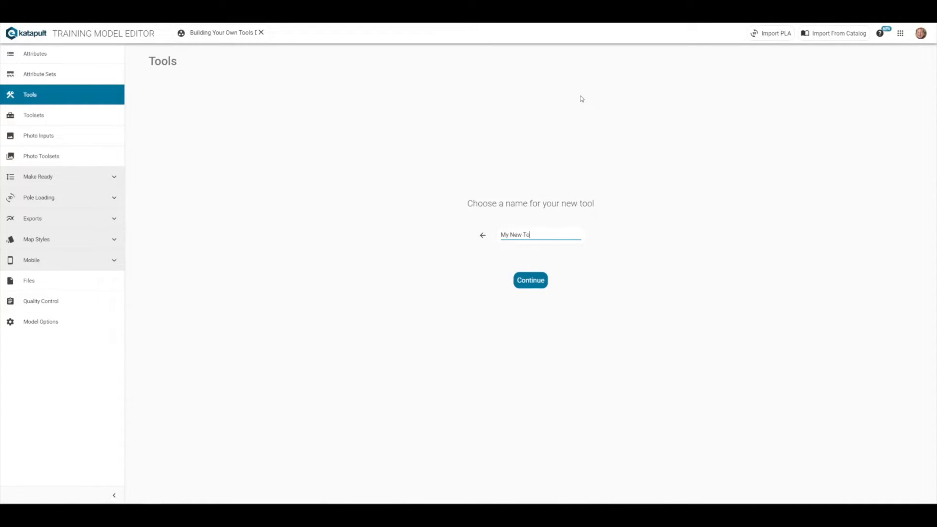
type("ol")
key("Return")
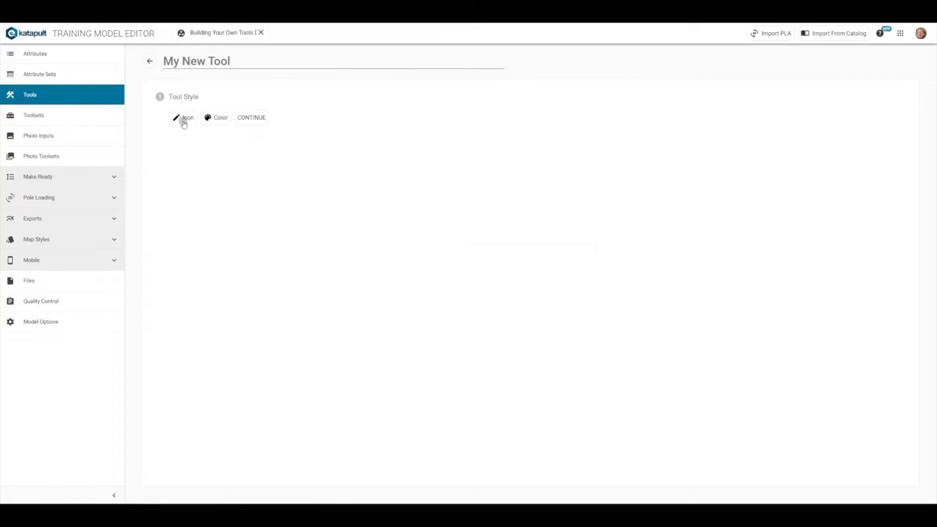
Step: Style My New Tool with a filled checkmark-circle icon in green 12F805 and continue to its action settings
left_click(184, 119)
left_click(396, 179)
left_click(221, 118)
left_click(586, 245)
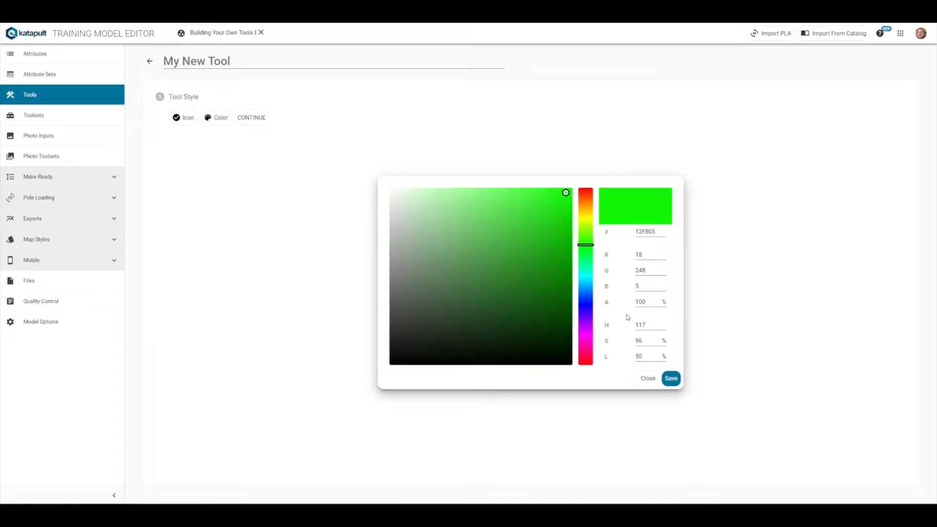
left_click(671, 379)
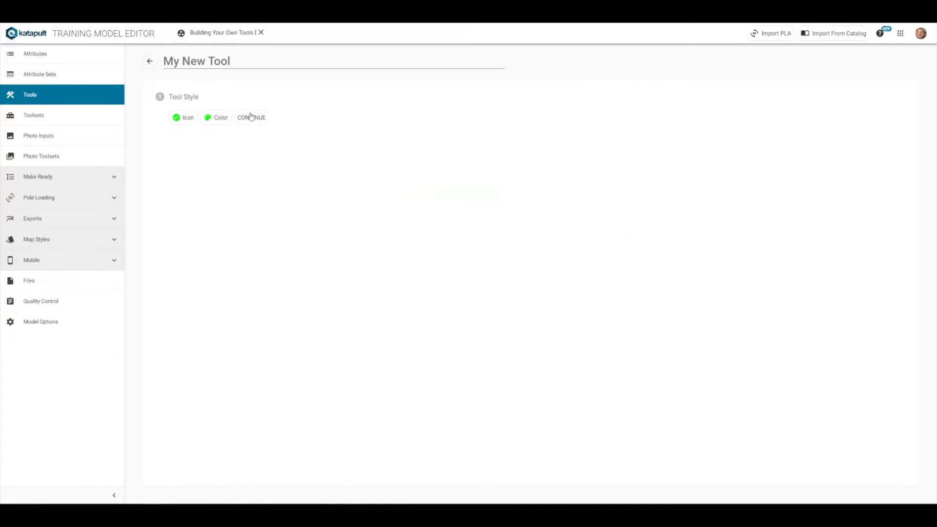
left_click(251, 117)
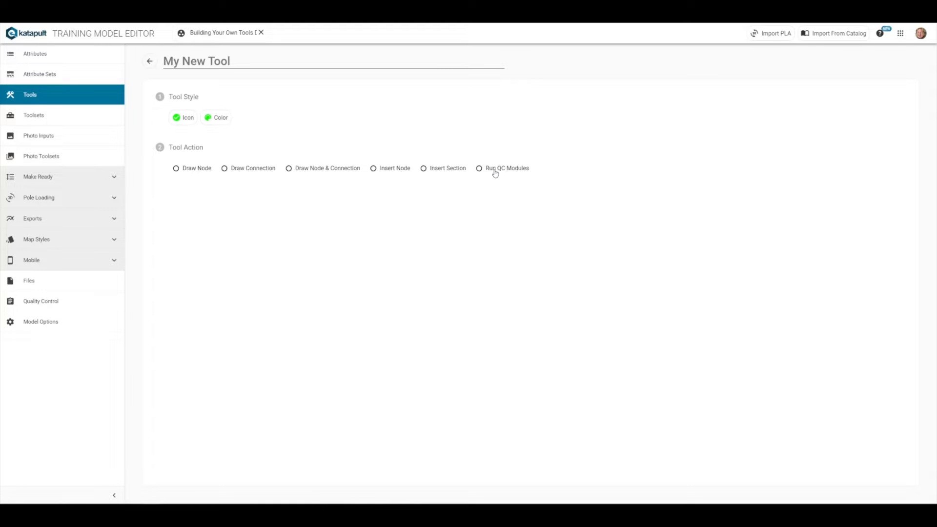
Step: Set the tool action to Draw Connection and add the Connection Type attribute
left_click(223, 170)
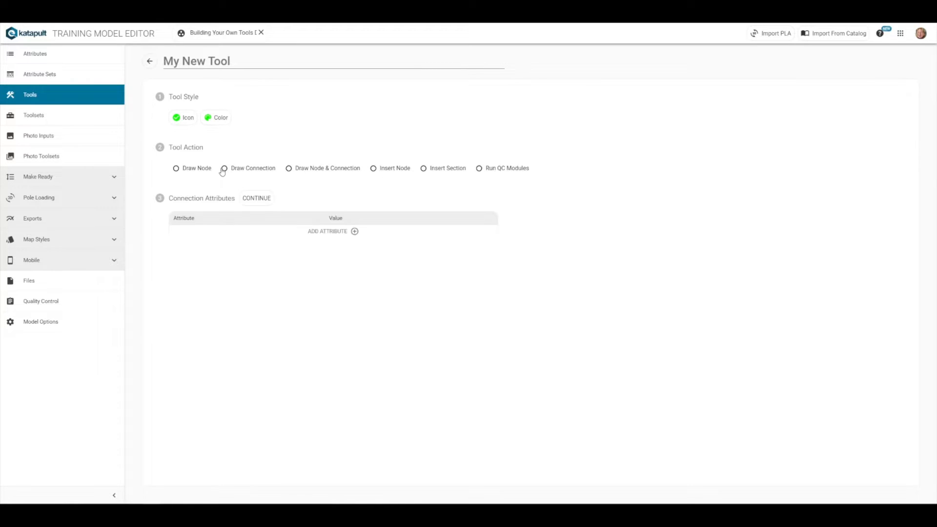
left_click(338, 238)
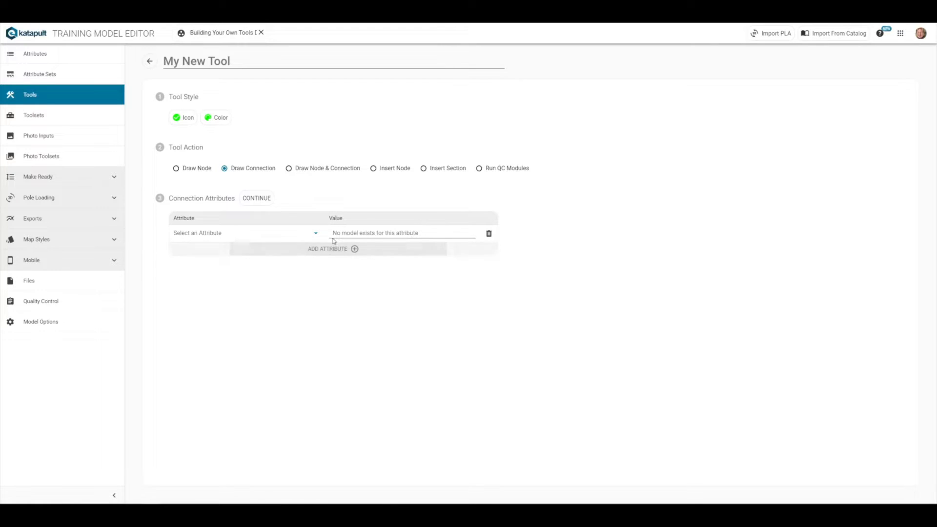
left_click(229, 234)
type("connection")
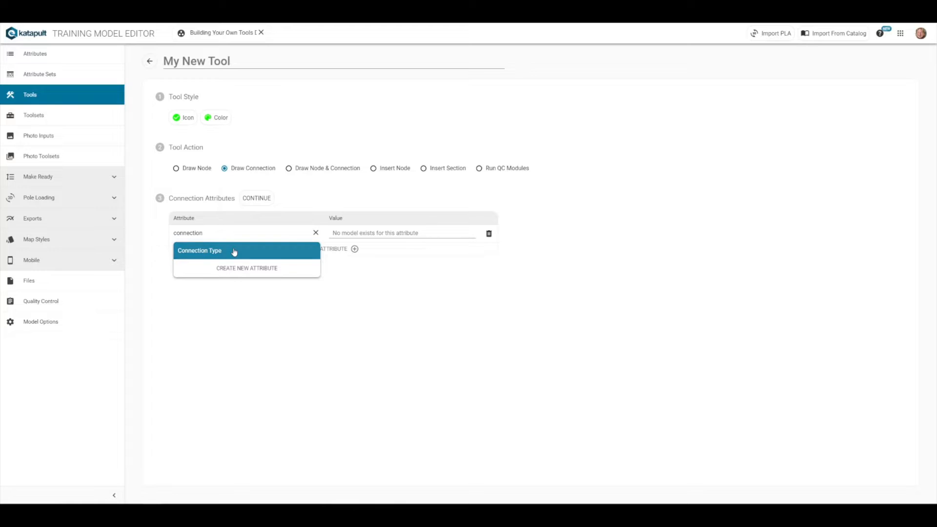
left_click(234, 250)
Step: Try aerial cable as the default Connection Type value, and clear it again
left_click(311, 234)
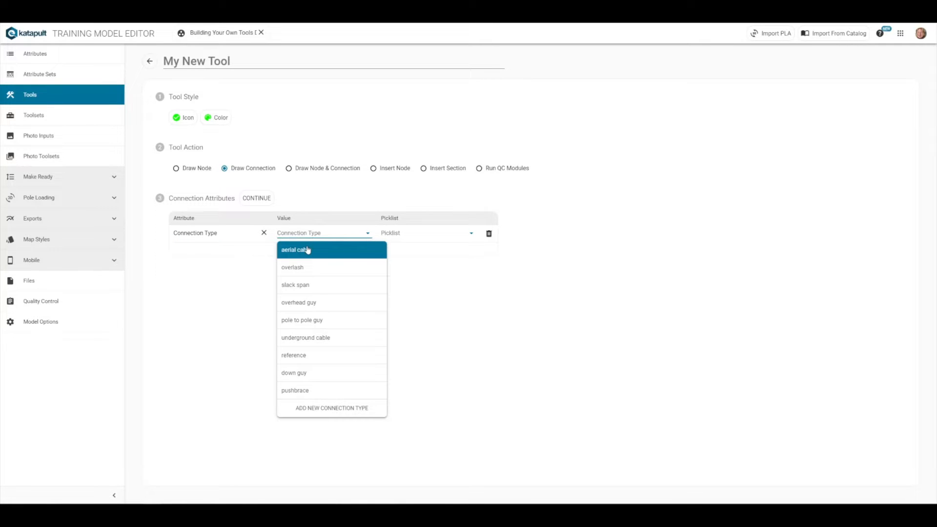
left_click(307, 249)
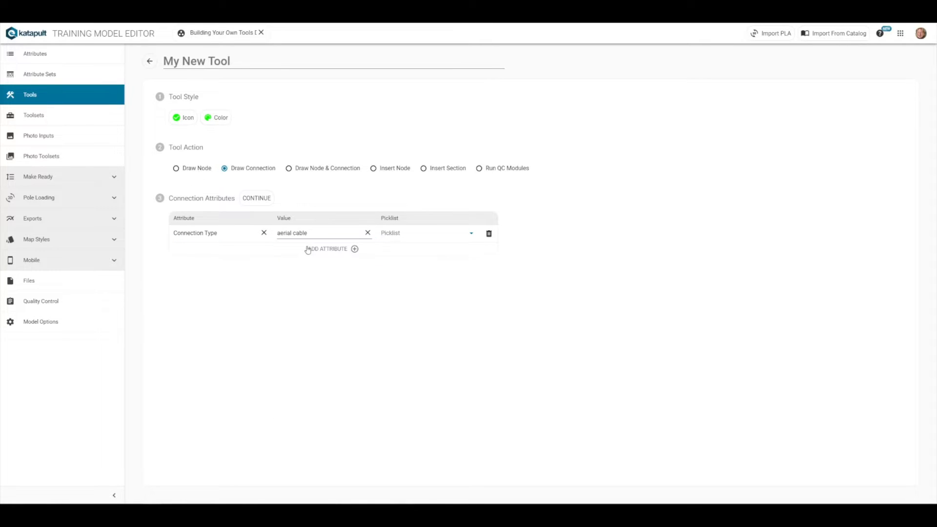
left_click(367, 233)
Step: Enable prompting for the added connection attributes and limit Connection Type to the Osp picklist
left_click(260, 200)
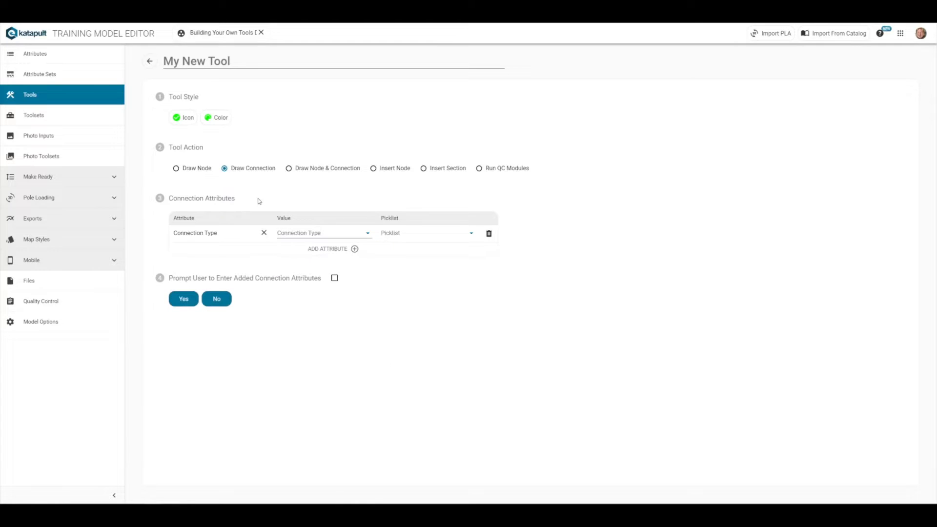
left_click(190, 305)
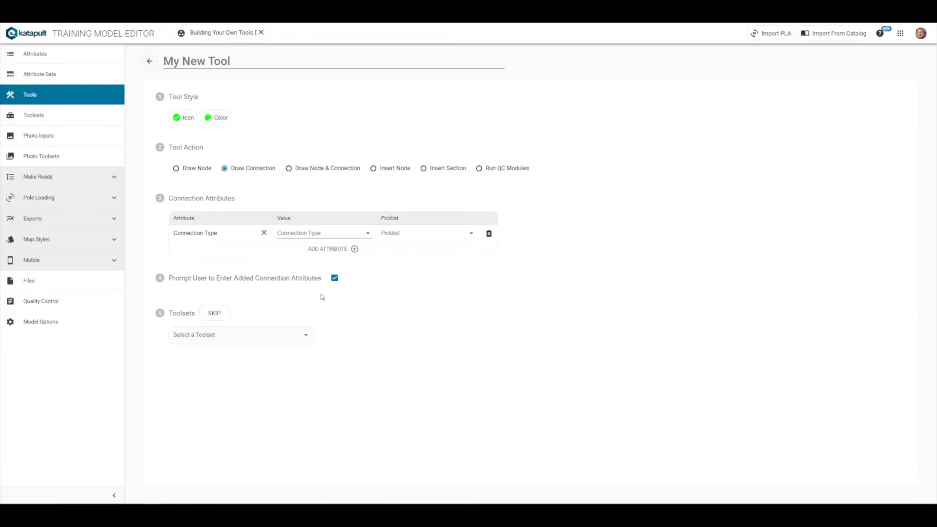
left_click(411, 233)
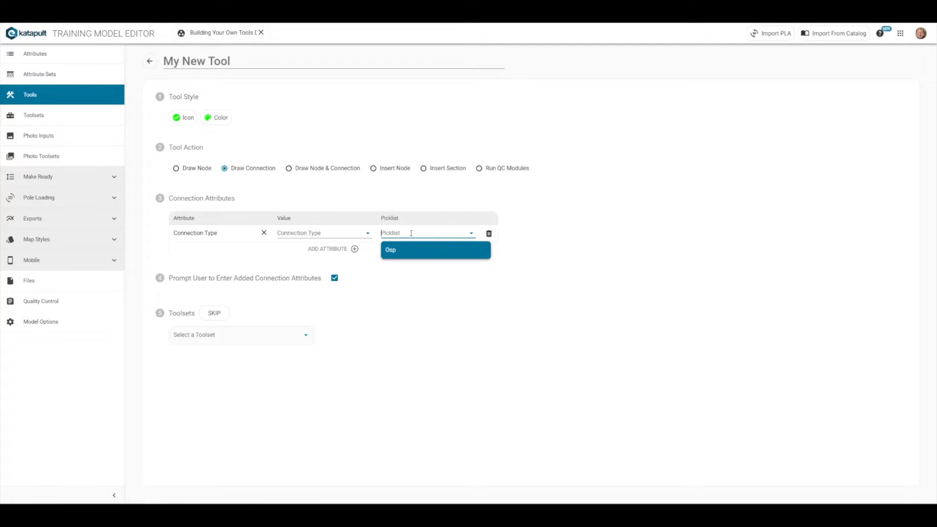
left_click(410, 256)
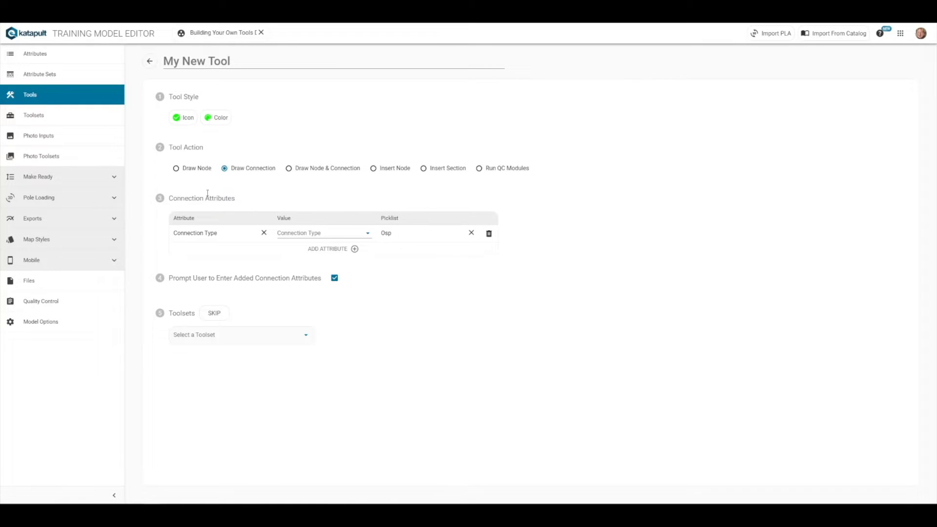
Step: Change the tool action to Draw Node and add the Node Type attribute
left_click(176, 168)
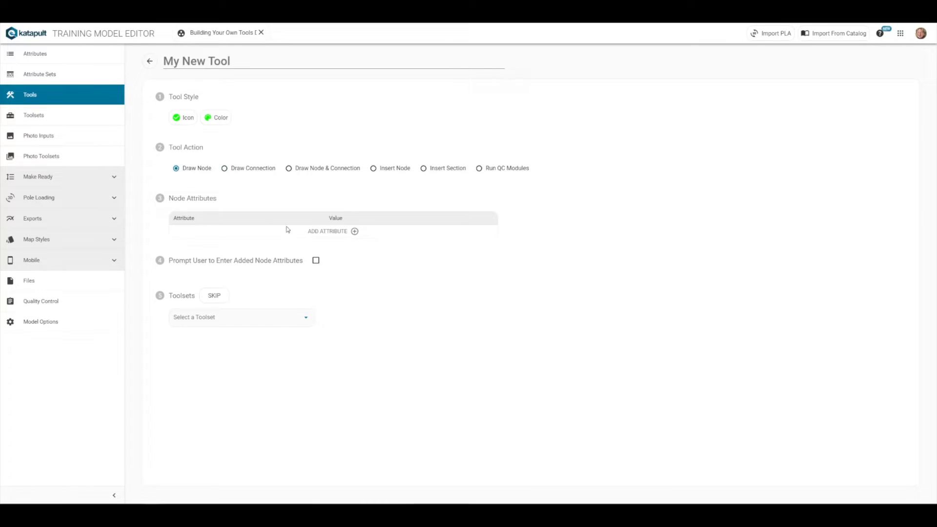
left_click(345, 235)
left_click(232, 235)
type("node")
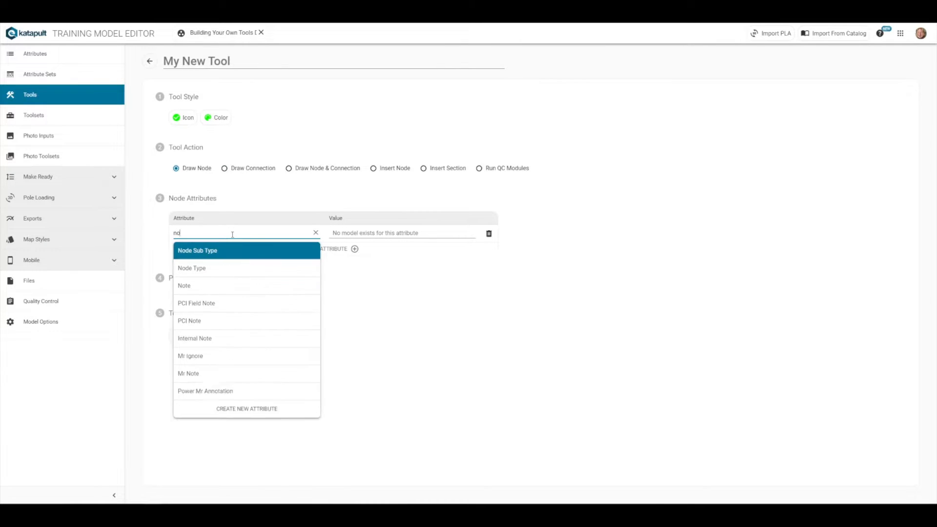
left_click(232, 273)
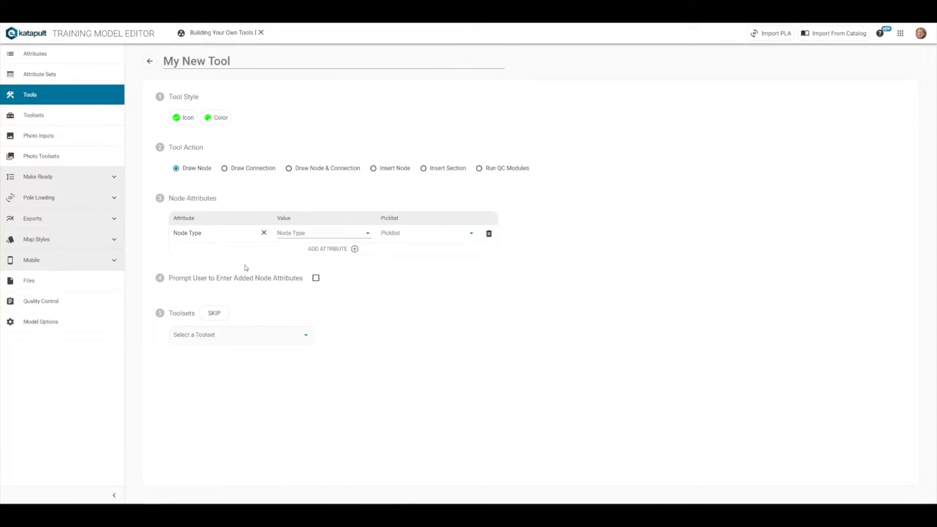
Step: Limit Node Type to the Note picklist and enable prompting for the added node attributes
left_click(407, 233)
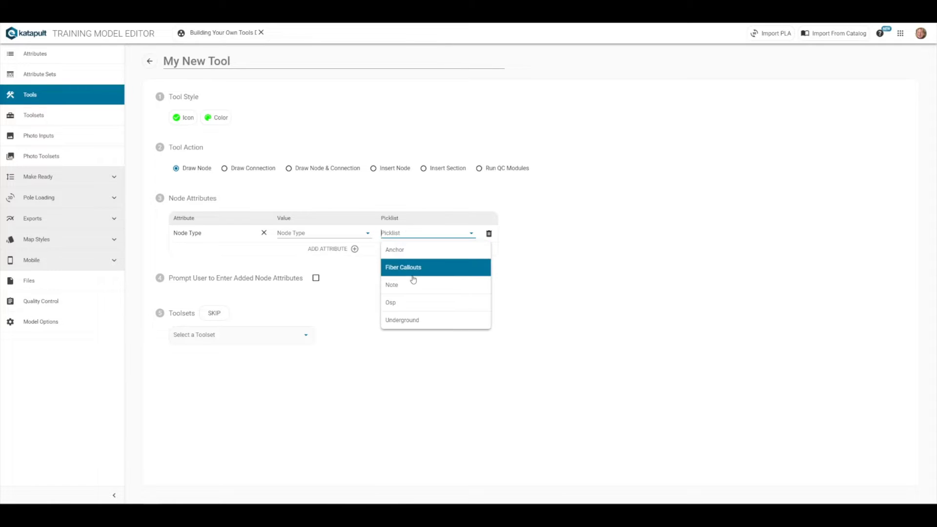
left_click(412, 284)
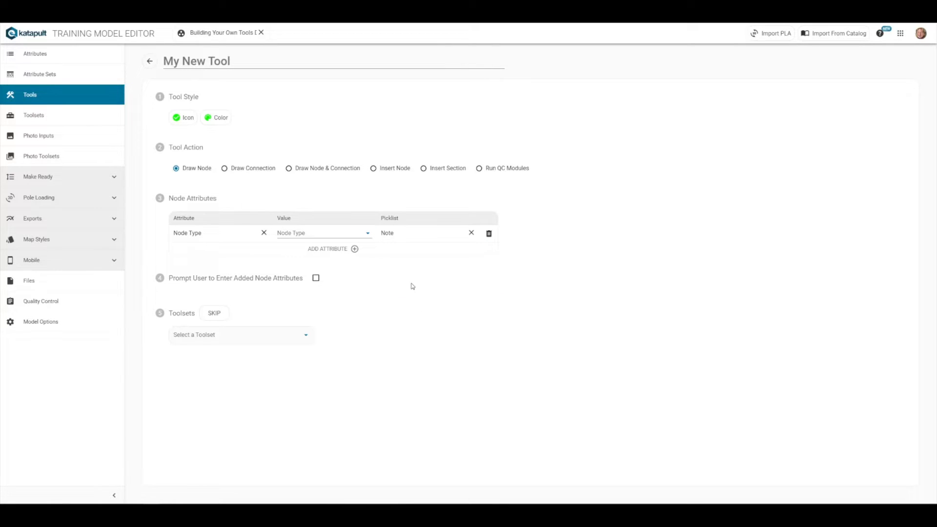
left_click(316, 278)
Step: Find the Node Type attribute's definition and examine the items in its Note picklist
left_click(66, 58)
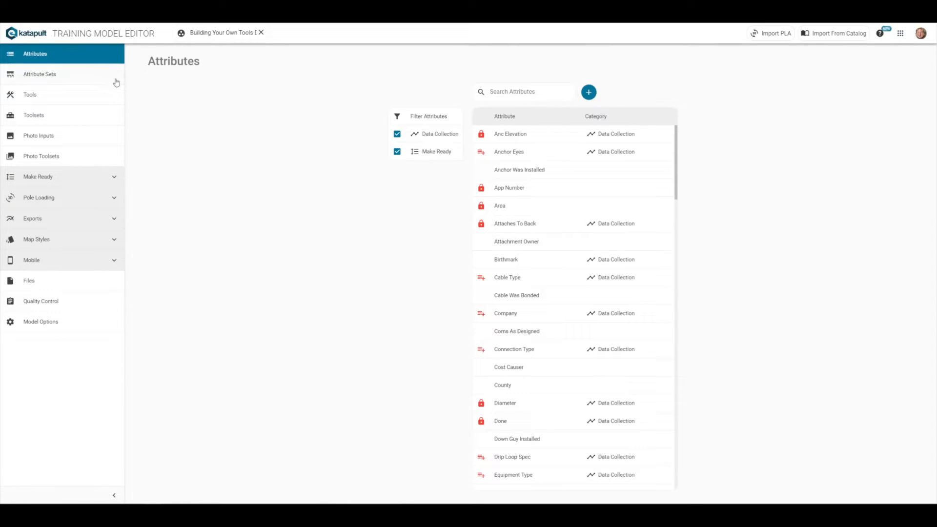
left_click(518, 94)
type("node")
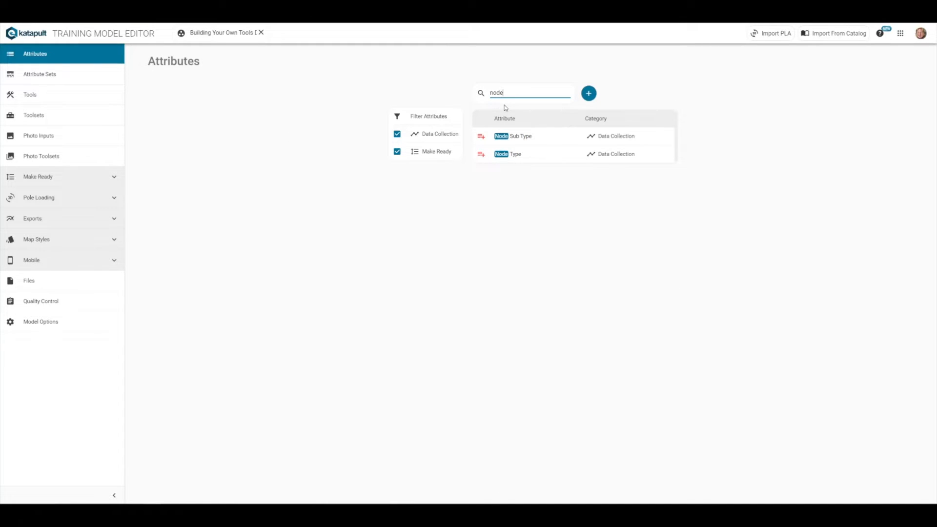
left_click(510, 154)
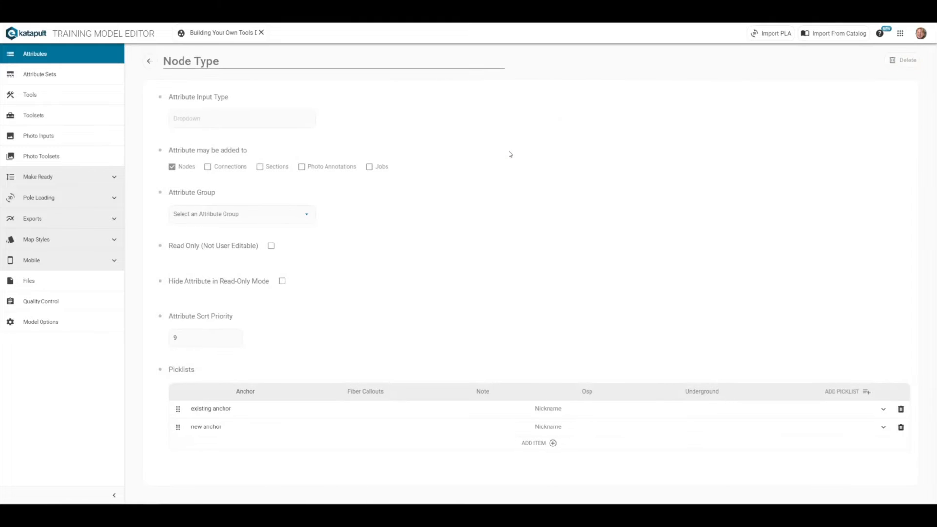
left_click(483, 391)
Step: Return to My New Tool, review the toolsets it can be assigned to, and open the list of toolsets
left_click(34, 97)
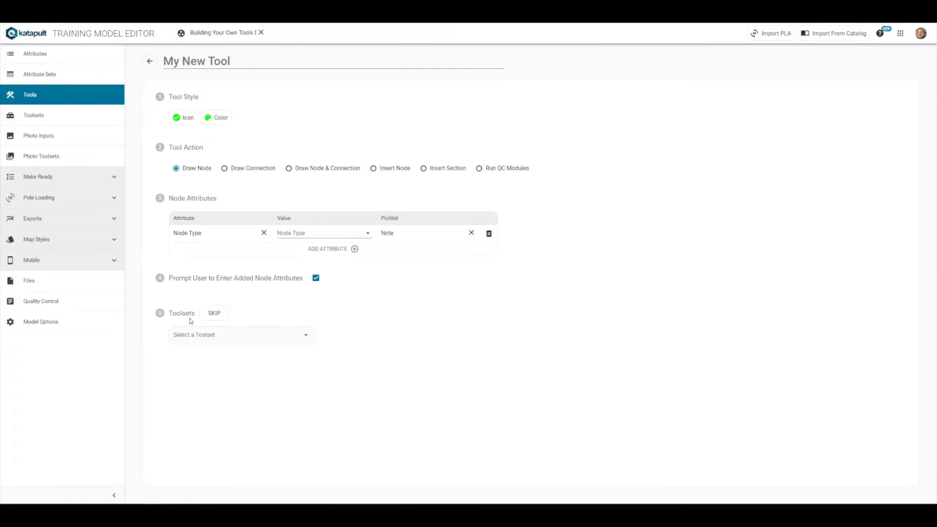
left_click(265, 336)
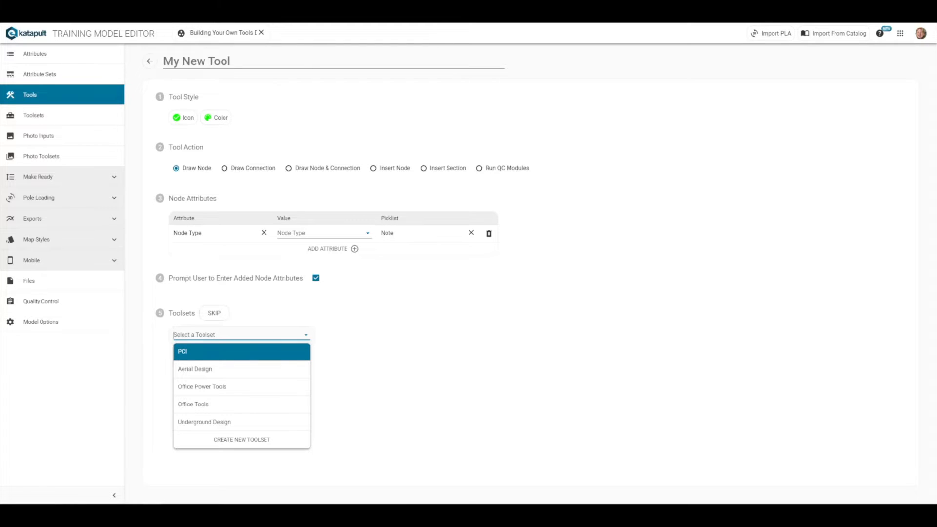
left_click(54, 115)
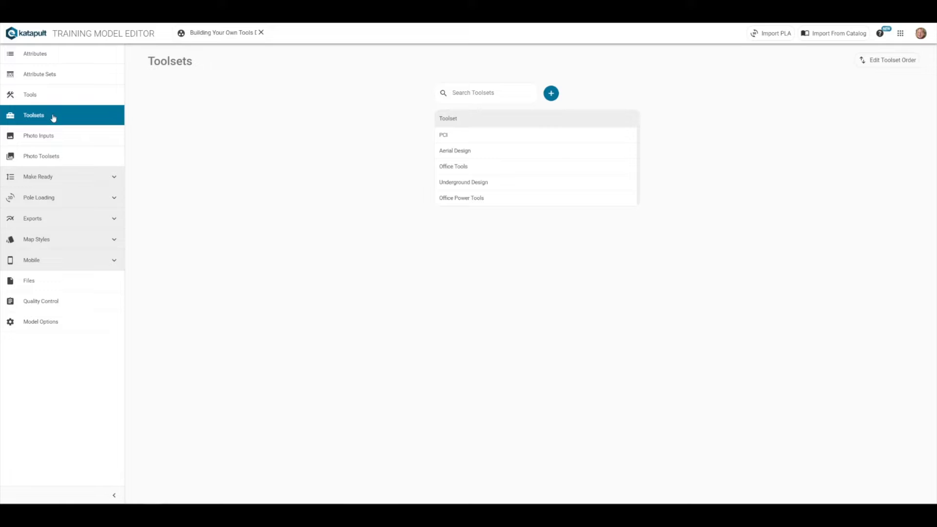
Step: Open the Aerial Design toolset and look through the tools available to add to it
left_click(466, 153)
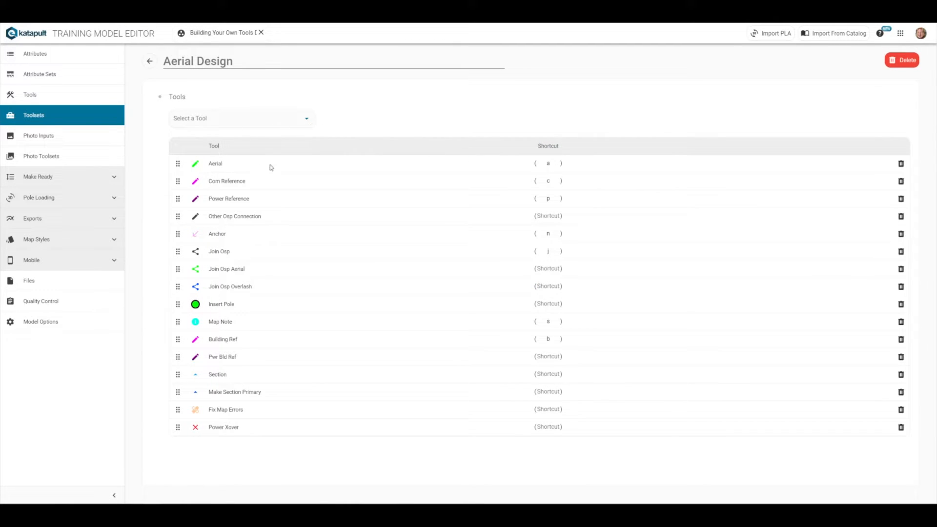
left_click(197, 117)
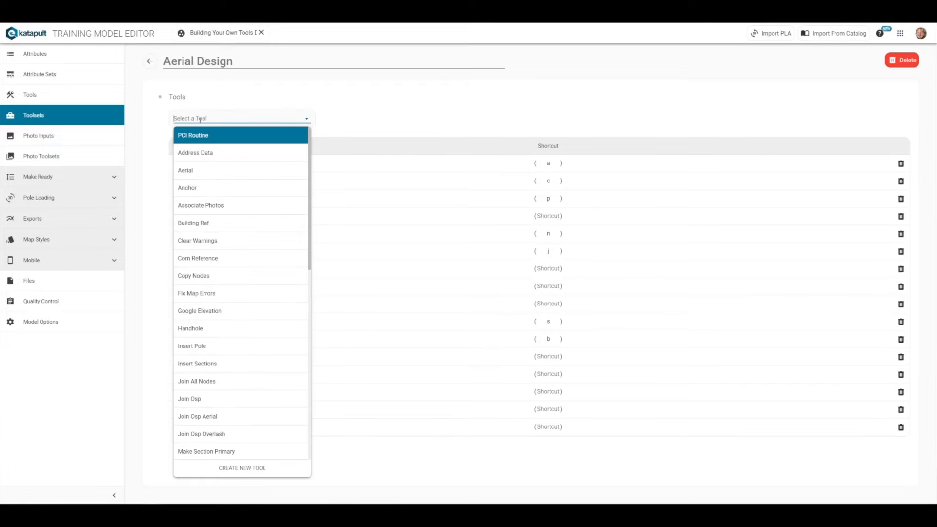
left_click(208, 149)
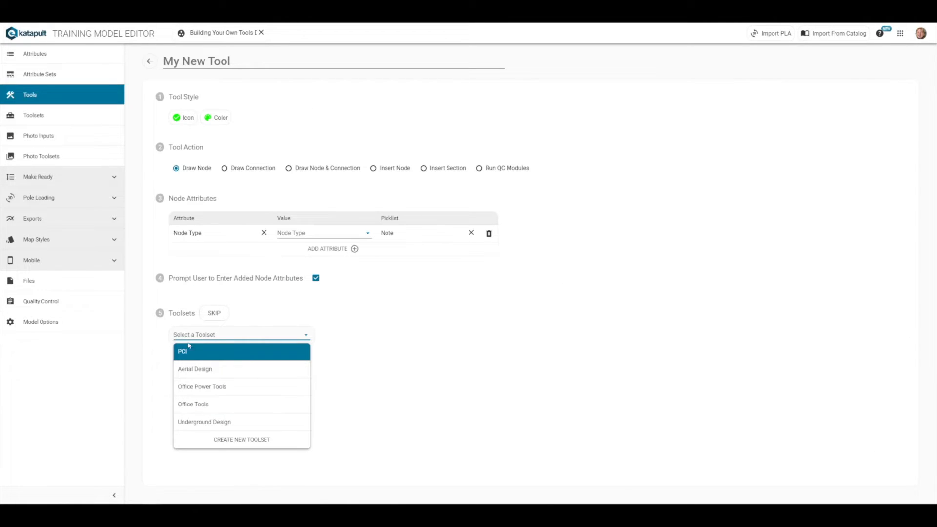
Step: Assign My New Tool to the Aerial Design and Office Tools toolsets
left_click(197, 369)
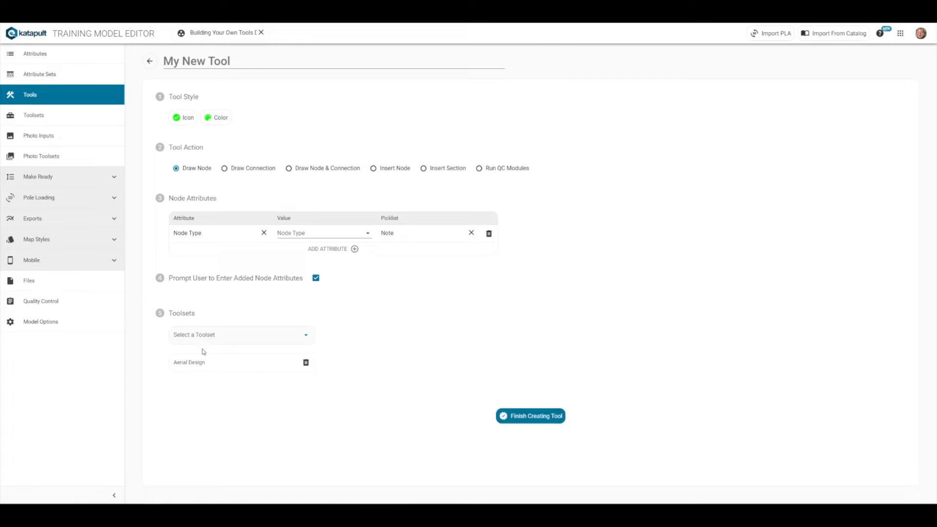
left_click(203, 351)
left_click(204, 405)
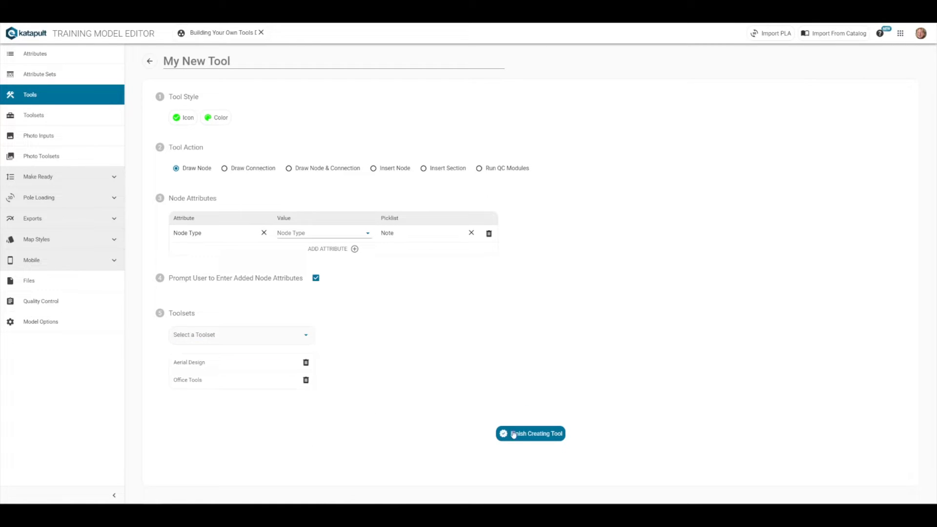
Step: Finish creating My New Tool and switch its action to Draw Node & Connection
left_click(529, 421)
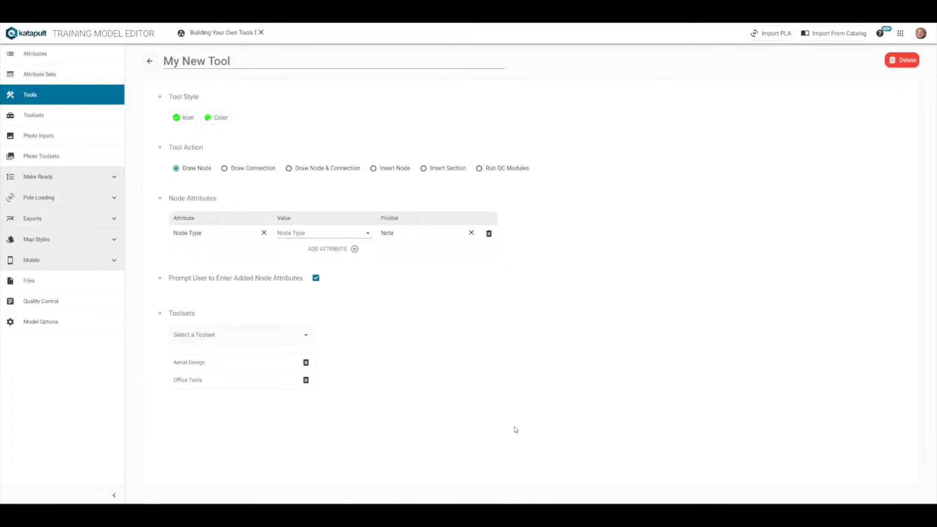
left_click(289, 168)
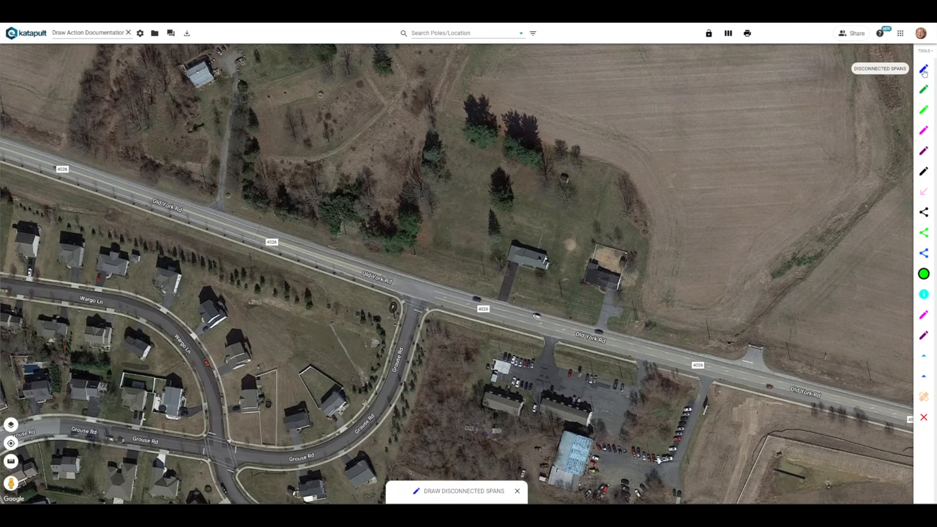
Step: On the job map, draw several disconnected spans radiating from one pole beside Old York Rd
left_click(347, 235)
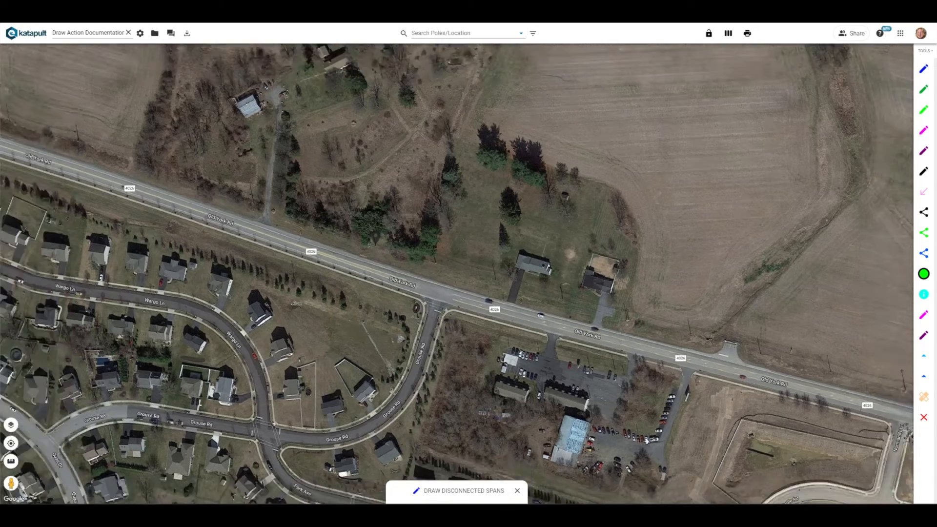
left_click(513, 248)
left_click(458, 231)
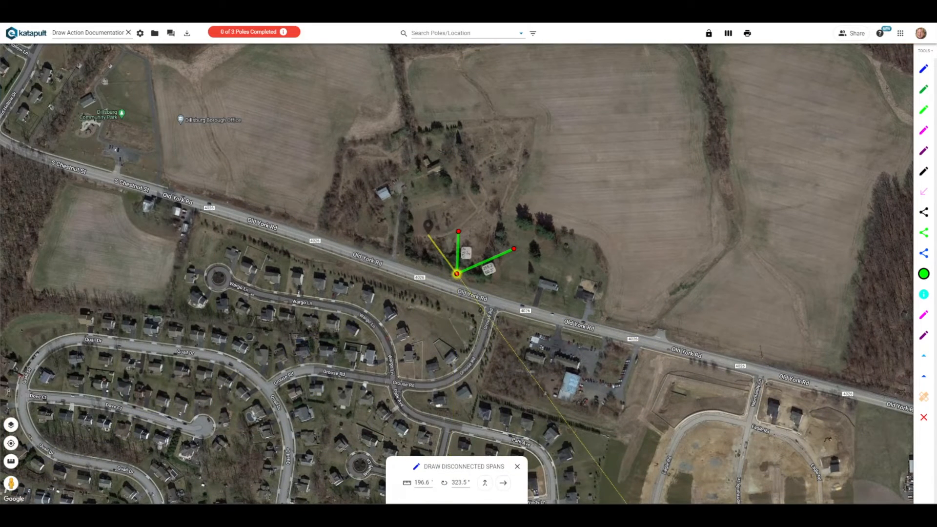
left_click(440, 247)
left_click(381, 271)
left_click(449, 291)
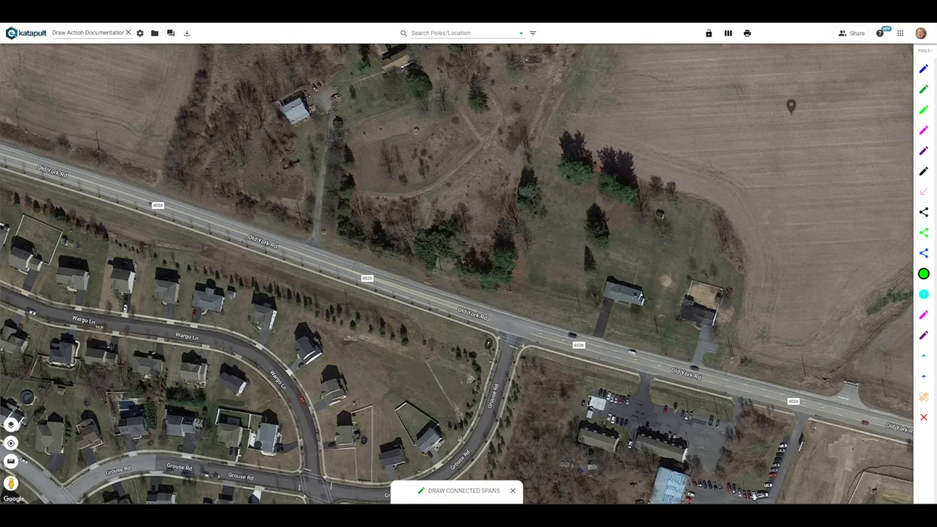
Step: Draw a chain of five connected spans between six poles along the north side of Old York Rd
left_click(441, 269)
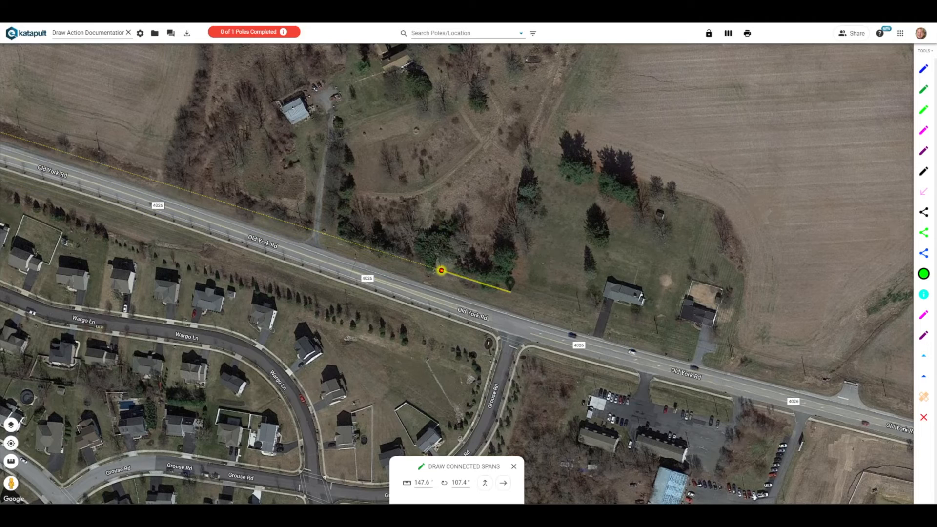
left_click(510, 292)
left_click(580, 311)
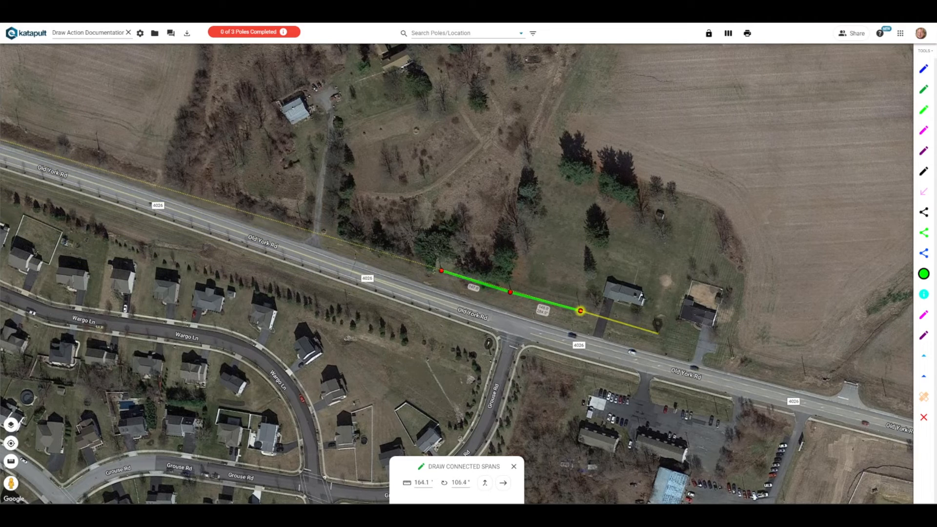
left_click(657, 333)
left_click(731, 356)
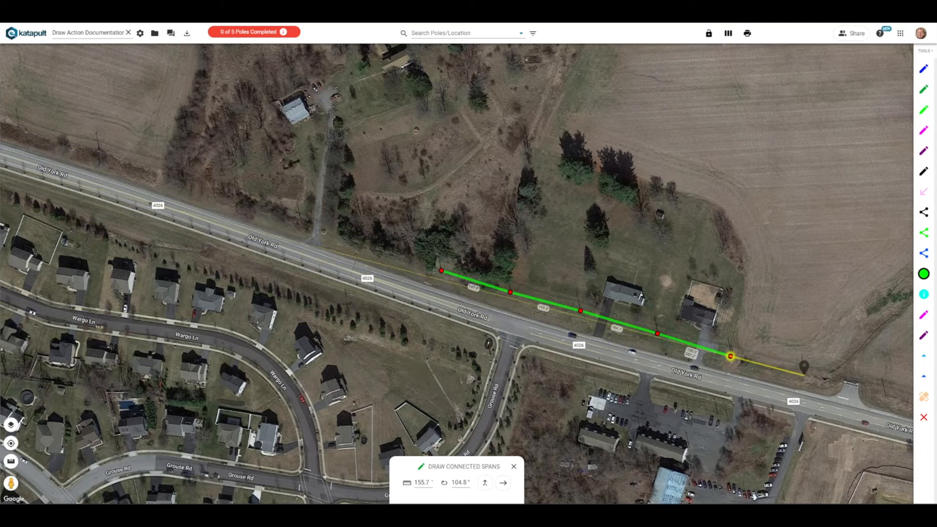
left_click(804, 375)
left_click(804, 375)
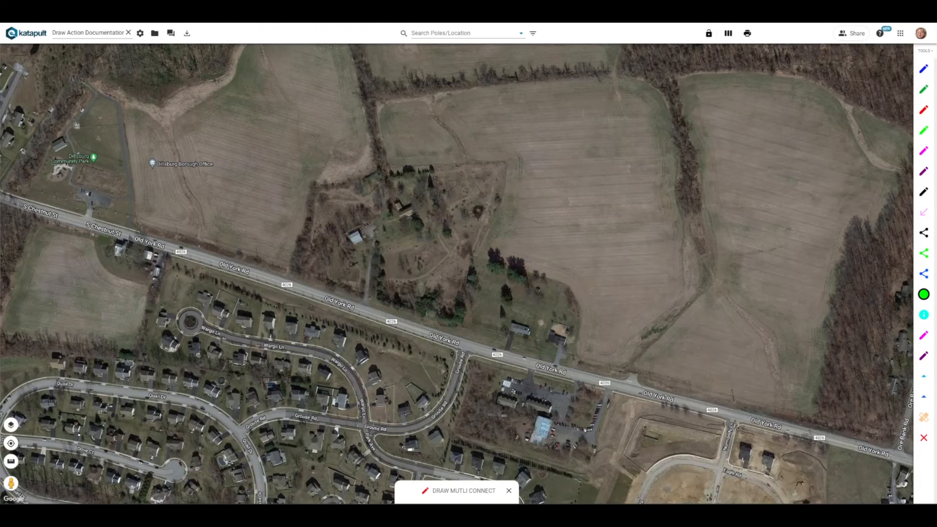
Step: Draw a multi-point connected span that zigzags from the roadside pole across the field's southeast corner to the wooded property
left_click(257, 258)
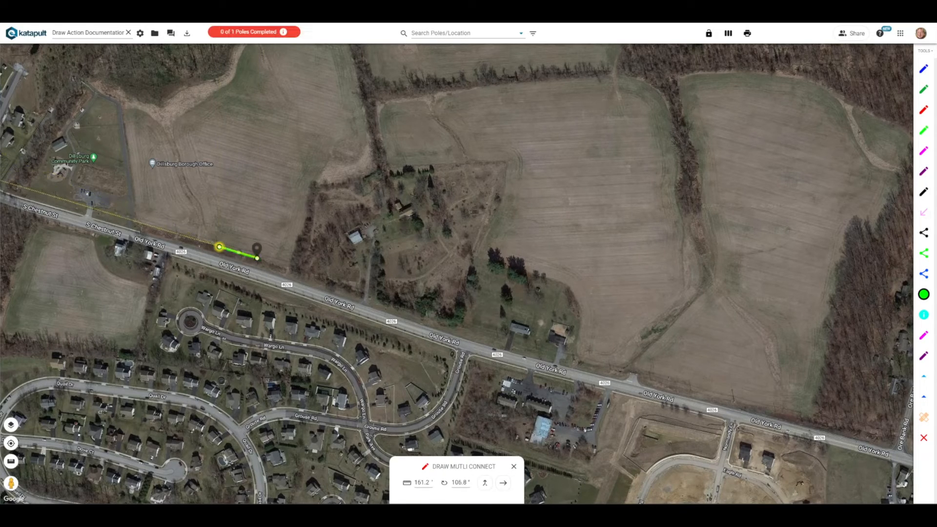
left_click(265, 228)
left_click(297, 239)
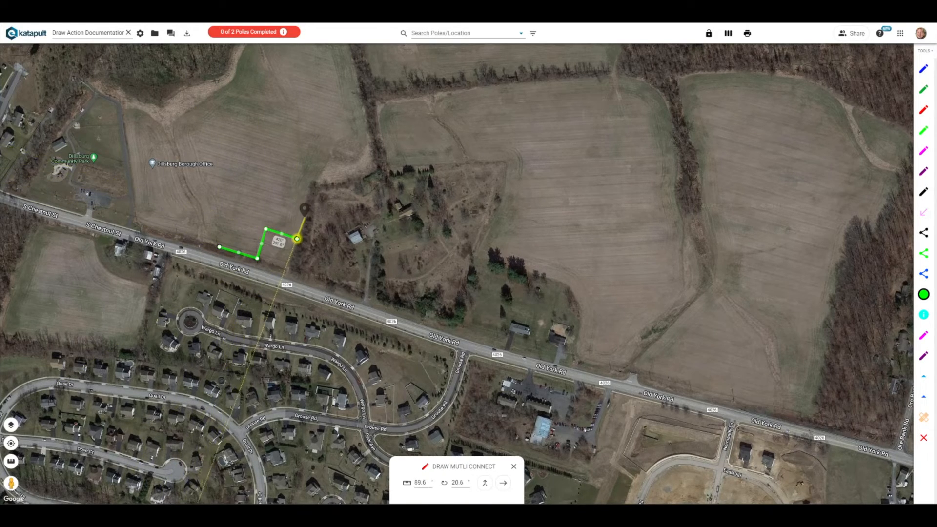
left_click(309, 180)
left_click(361, 179)
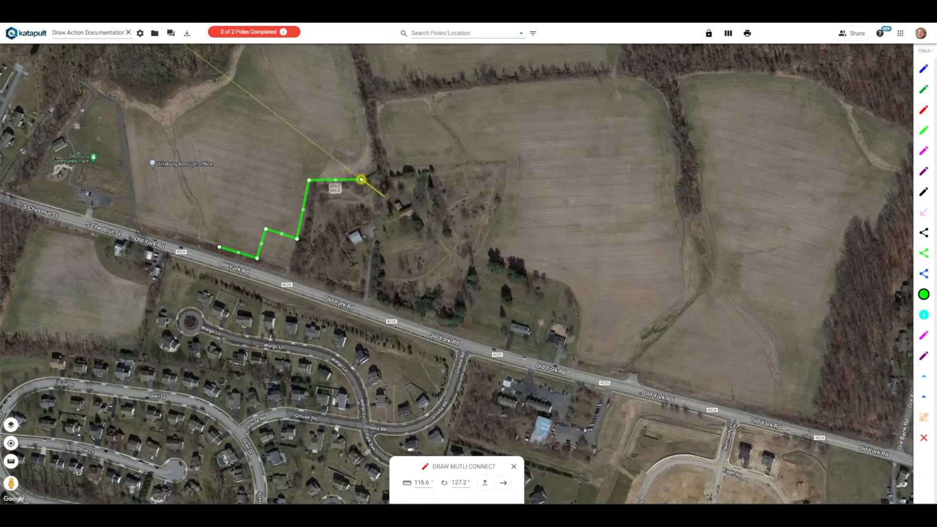
double_click(384, 196)
Step: Draw a second multi-point span from the first one's end pole south to Old York Rd and then east along it
left_click(923, 110)
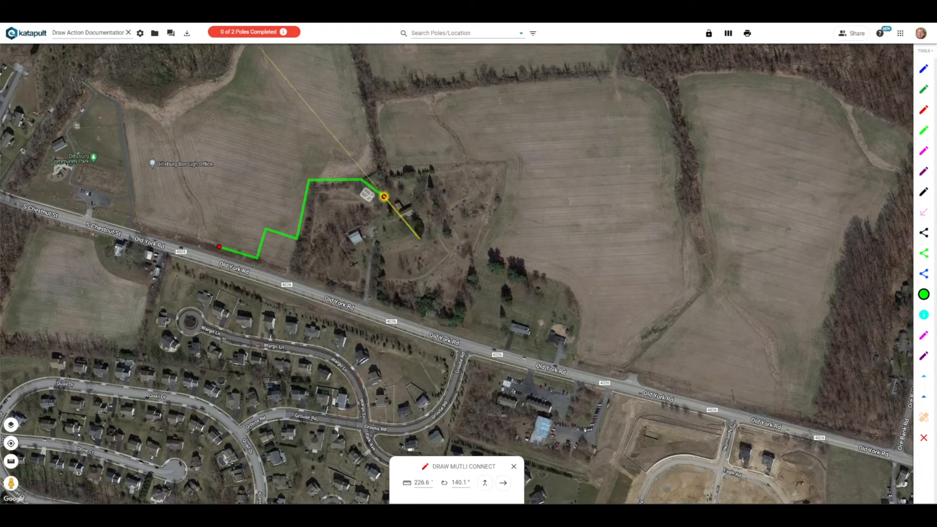
left_click(384, 197)
left_click(376, 302)
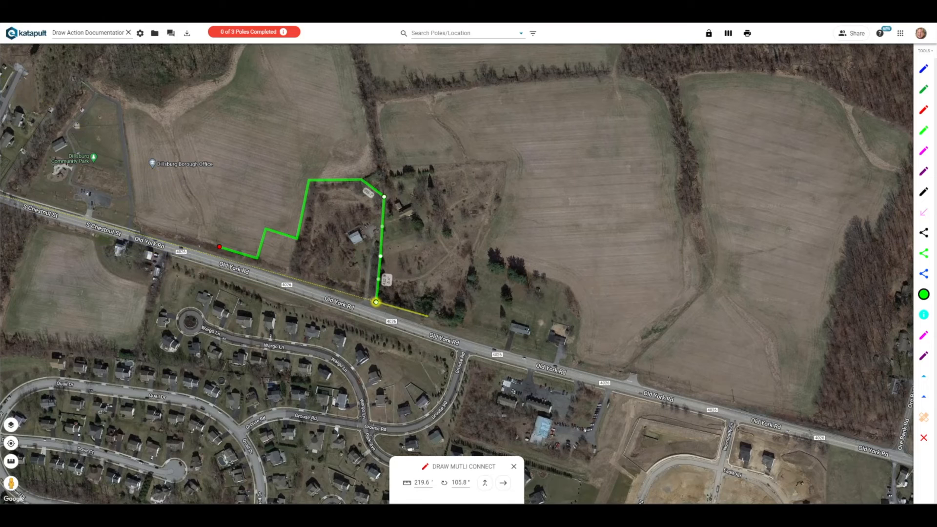
double_click(427, 316)
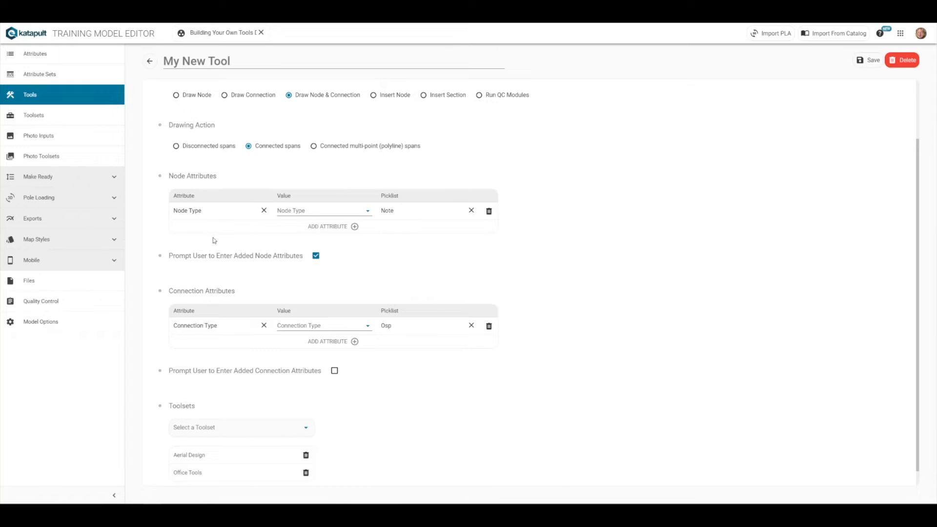
Step: Set My New Tool's Connection Type value to aerial cable and save the tool
scroll(210, 258, "down", 1)
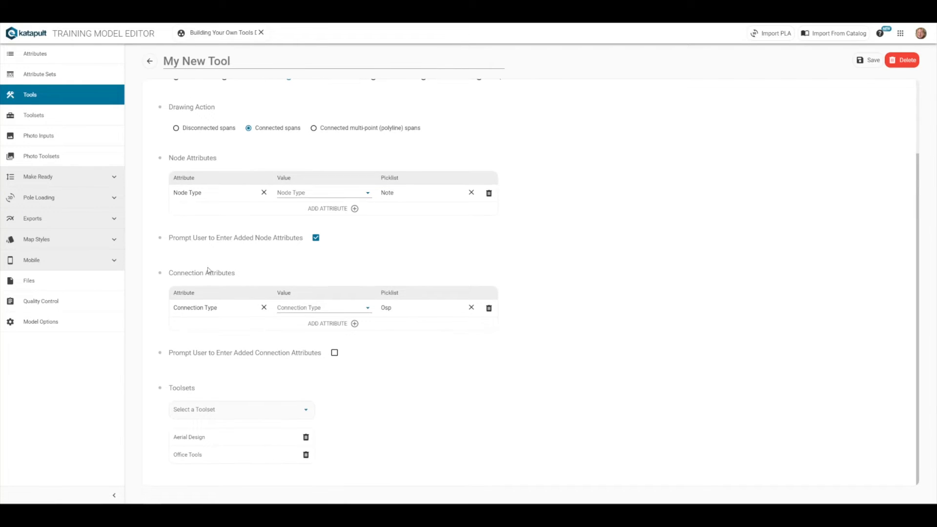
left_click(295, 307)
left_click(300, 325)
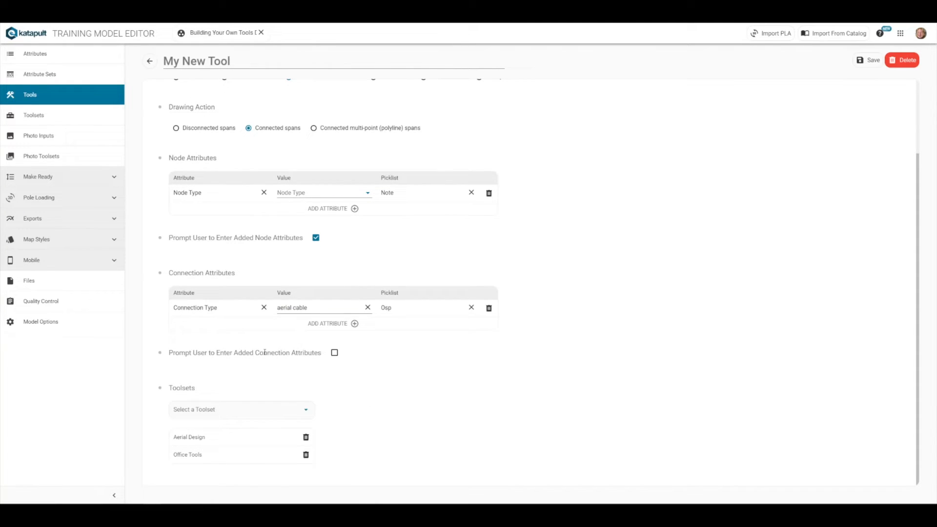
left_click(220, 409)
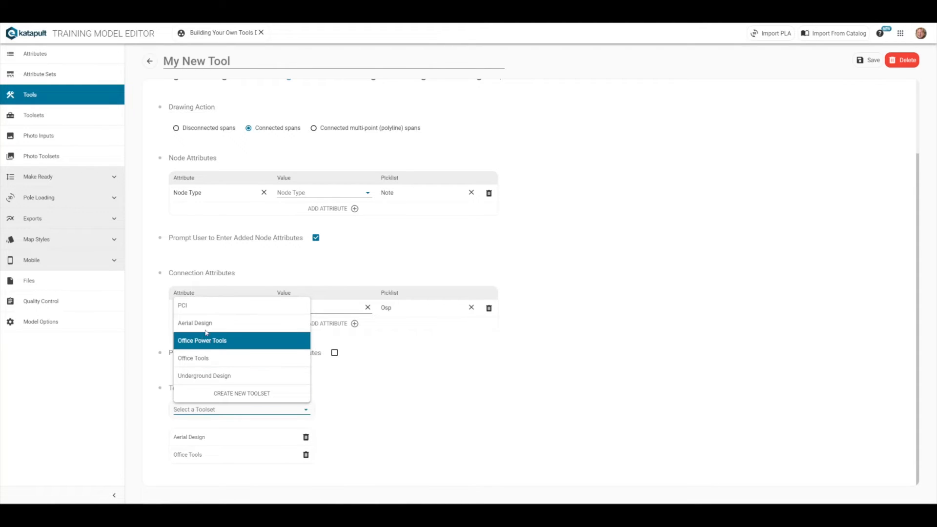
left_click(860, 61)
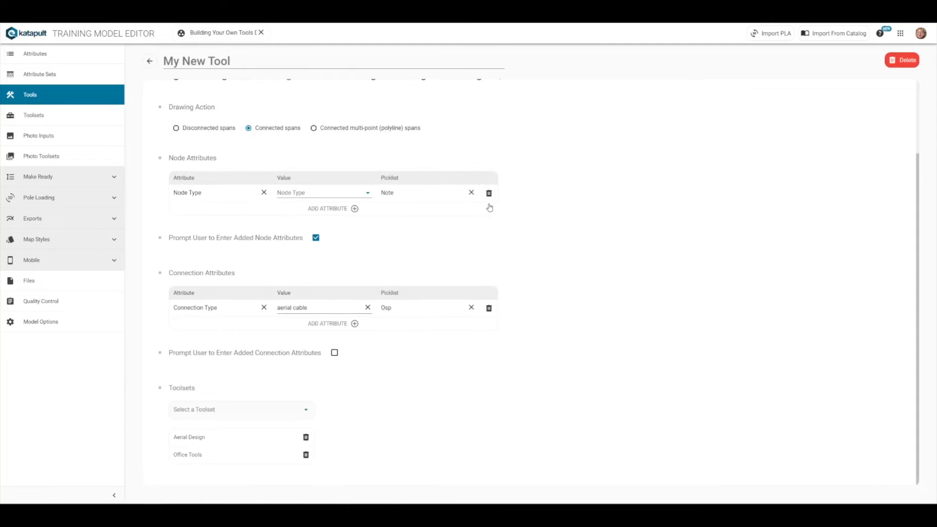
Step: Change the tool action to Run QC Modules and add the Basic module
left_click(480, 169)
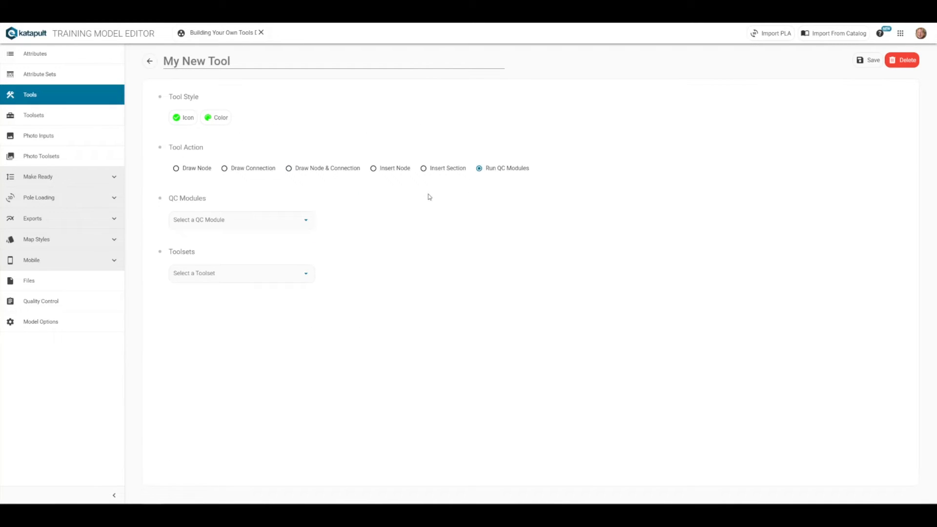
left_click(284, 225)
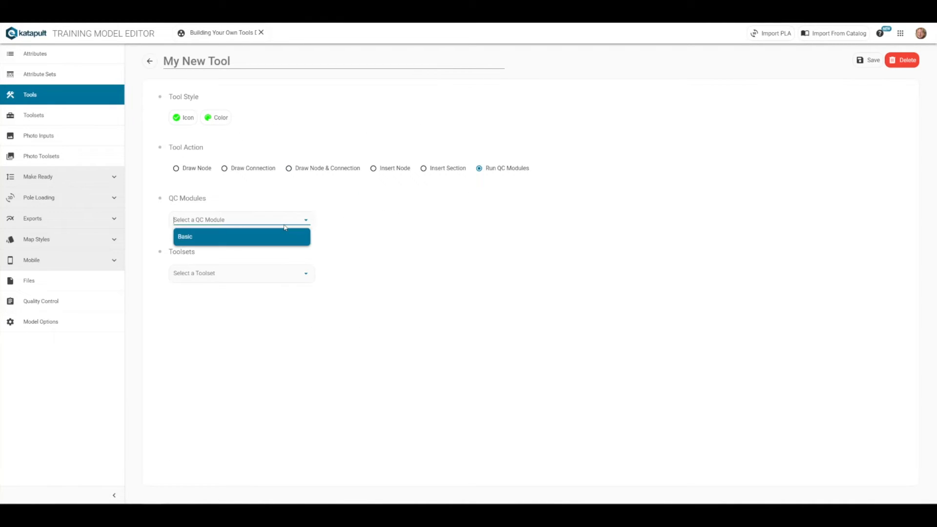
left_click(278, 242)
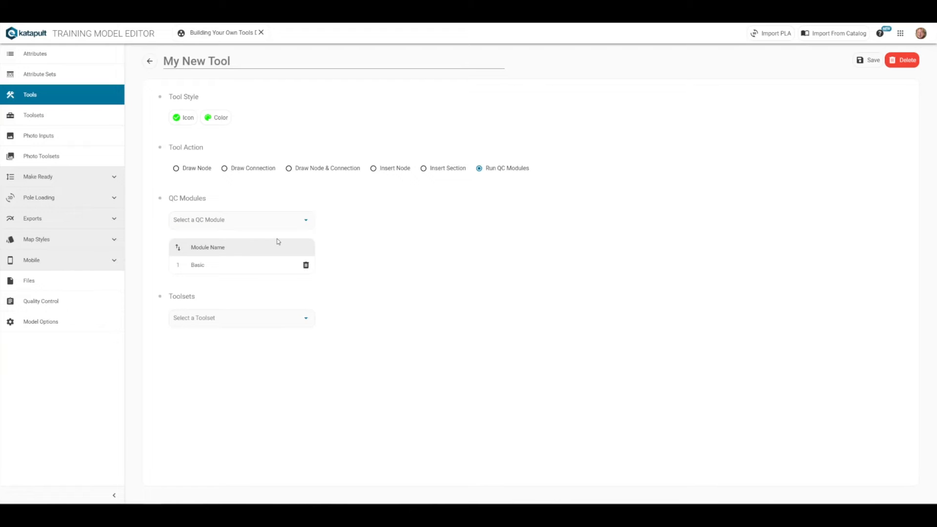
Step: Assign the QC tool to the Aerial Design and Office Tools toolsets and save it
left_click(271, 318)
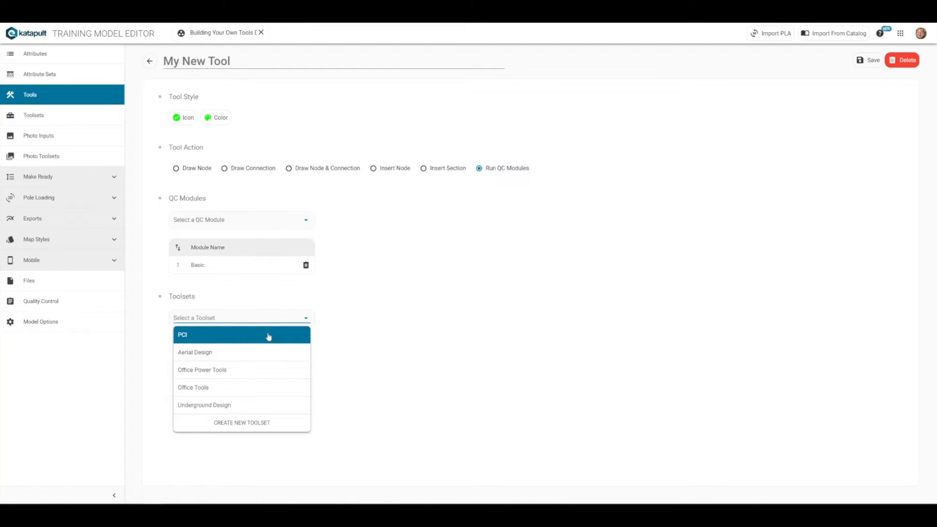
left_click(263, 352)
left_click(261, 321)
left_click(246, 387)
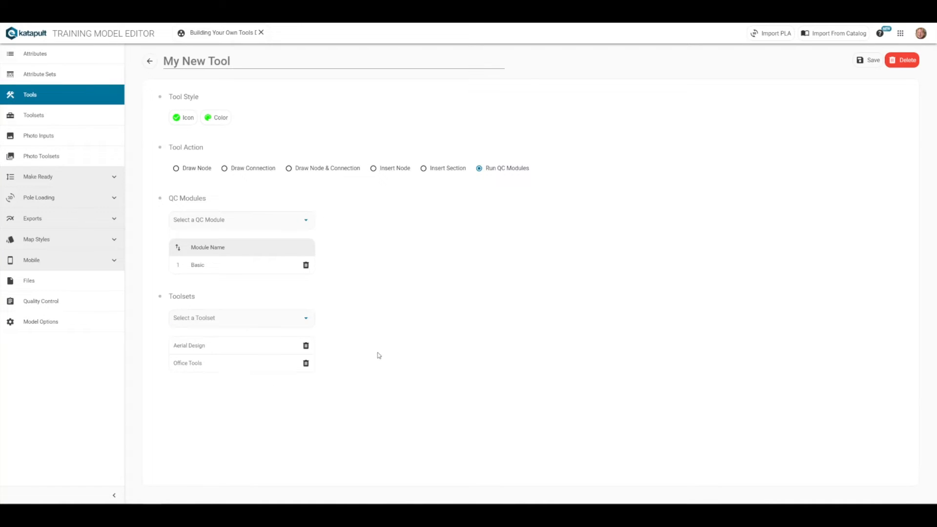
left_click(869, 60)
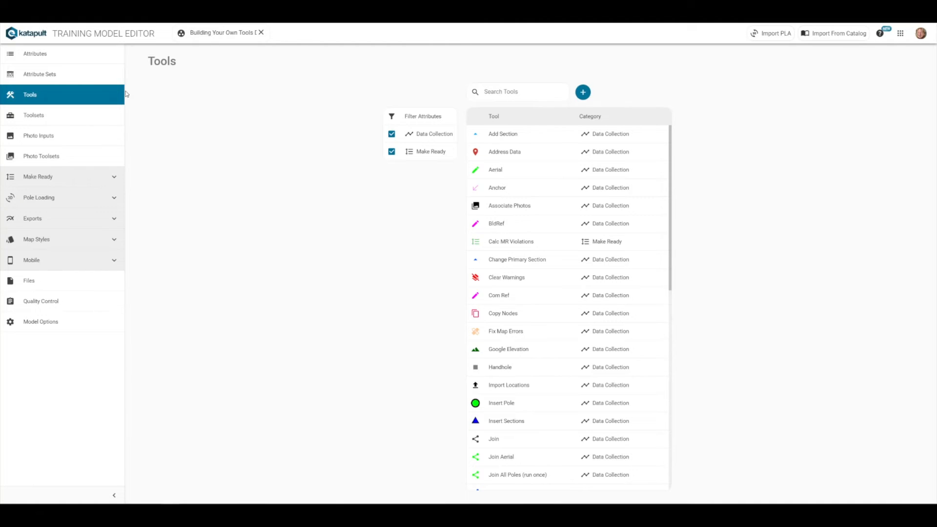
Step: Search the model's attributes for "node" and open the Node Type attribute
left_click(79, 61)
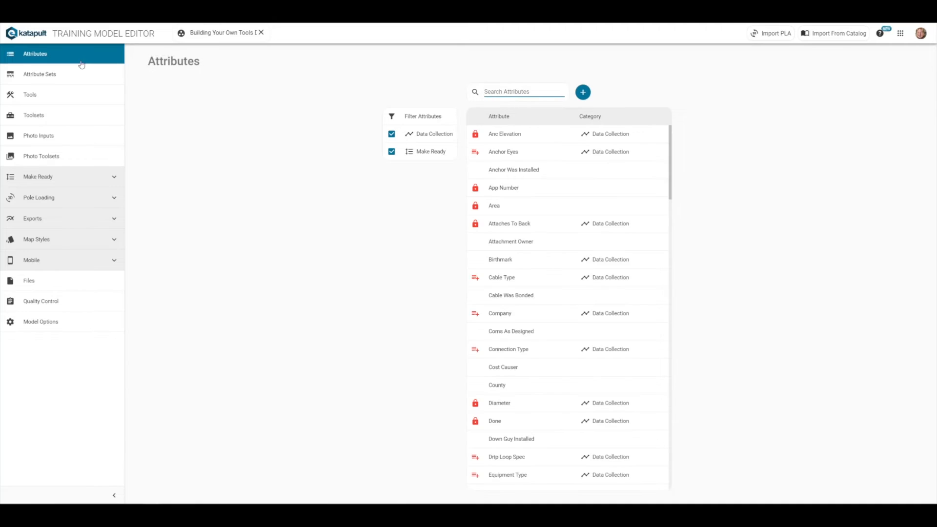
type("node")
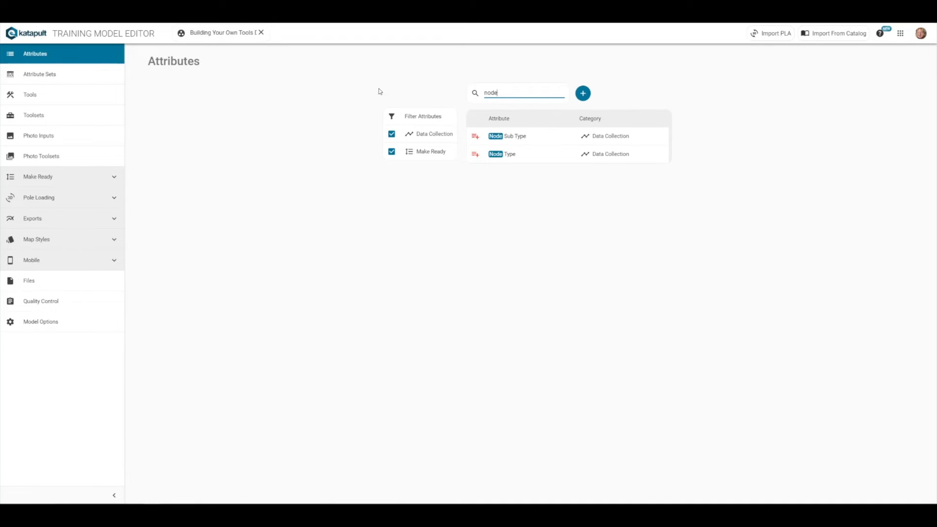
left_click(500, 163)
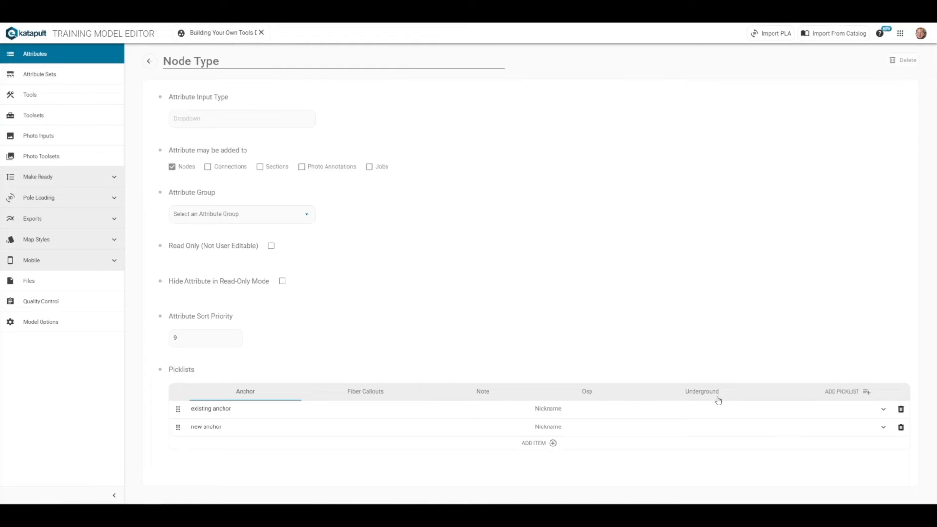
Step: Add a Service Location picklist containing the value "service location" to the Node Type attribute and save it
left_click(844, 391)
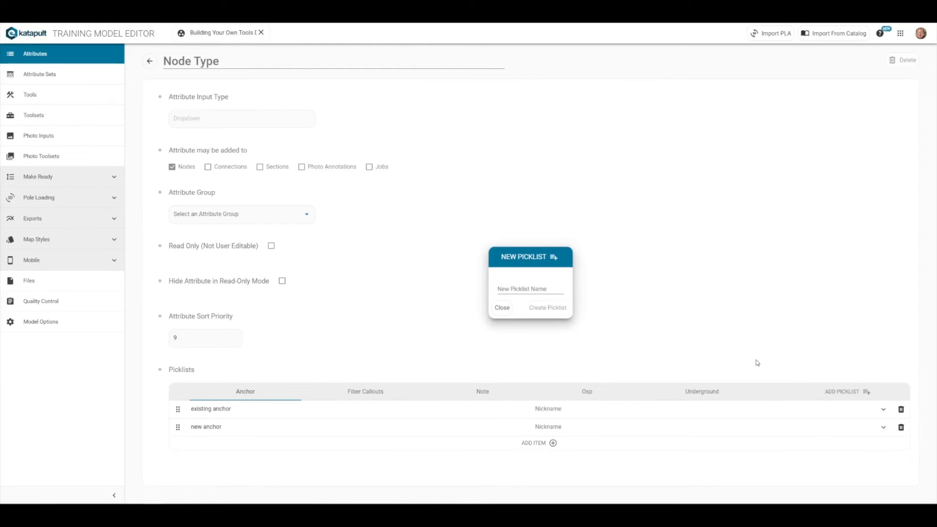
left_click(511, 290)
type("Service Location")
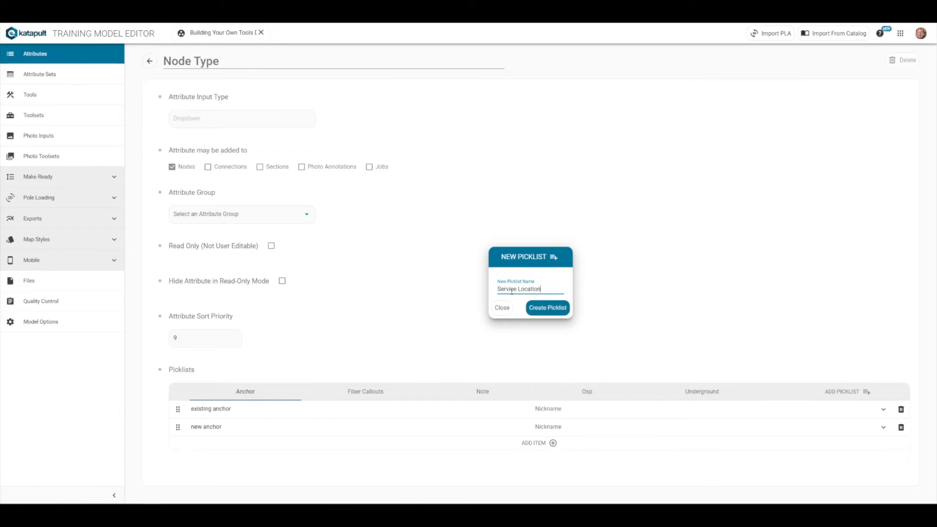
left_click(540, 309)
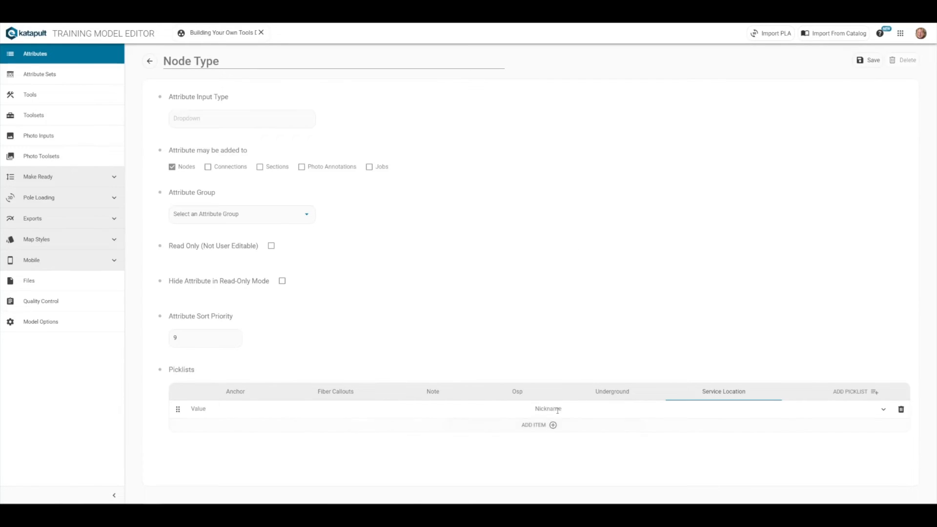
type("service location")
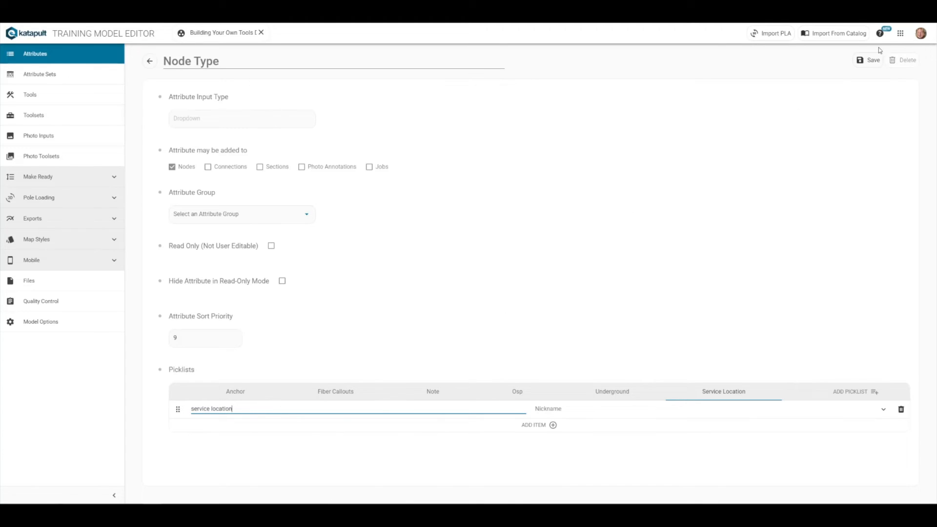
left_click(869, 59)
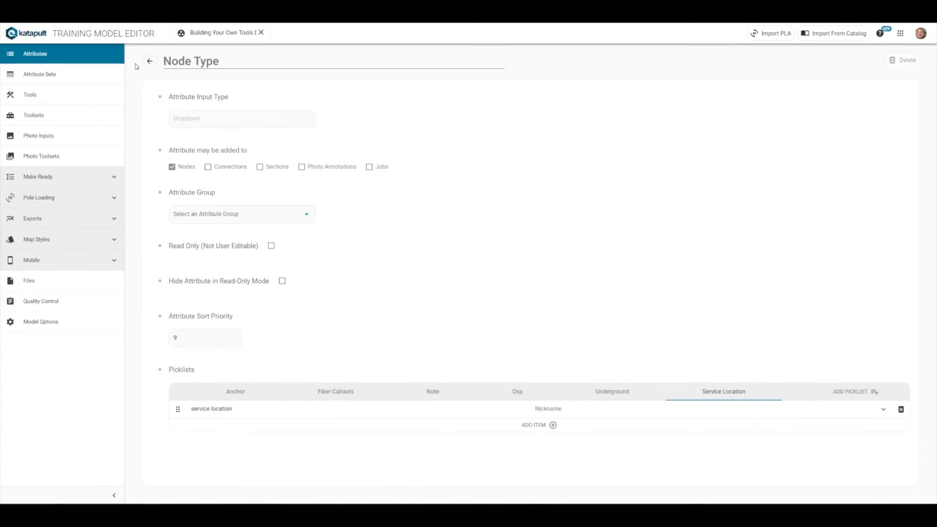
Step: Open the Node Sub Type attribute and create a picklist named Service Location in it
left_click(150, 64)
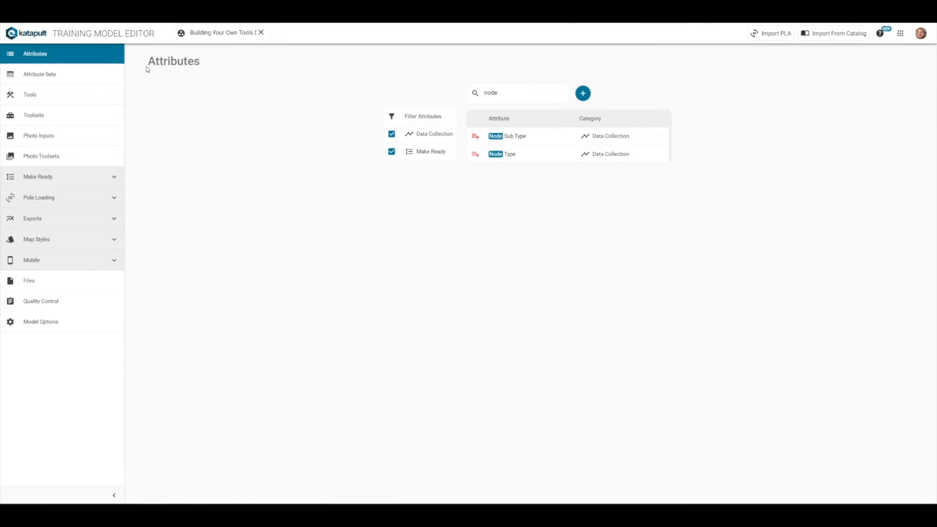
left_click(506, 137)
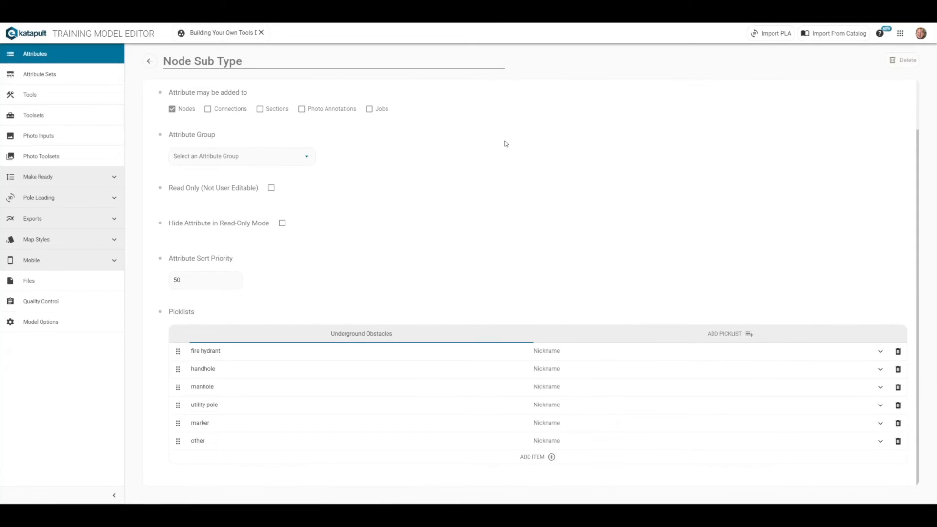
left_click(726, 336)
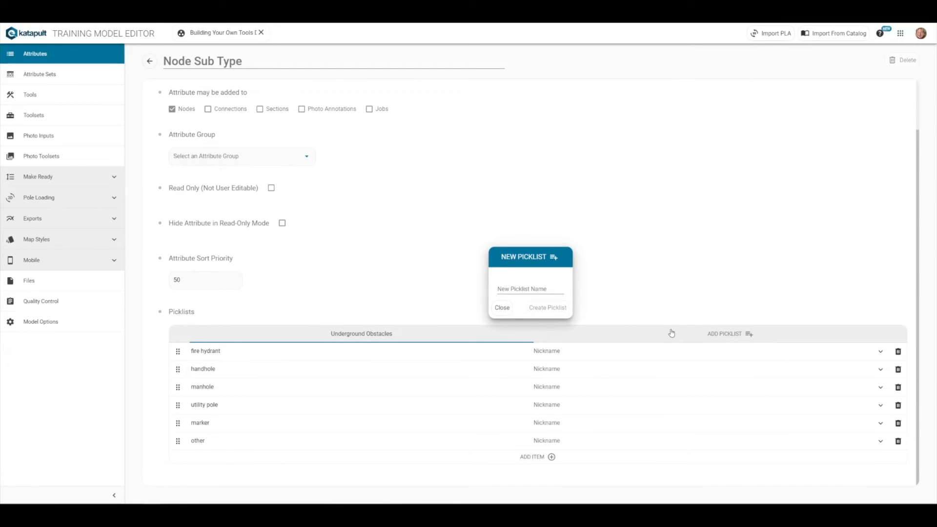
left_click(550, 287)
type("Service")
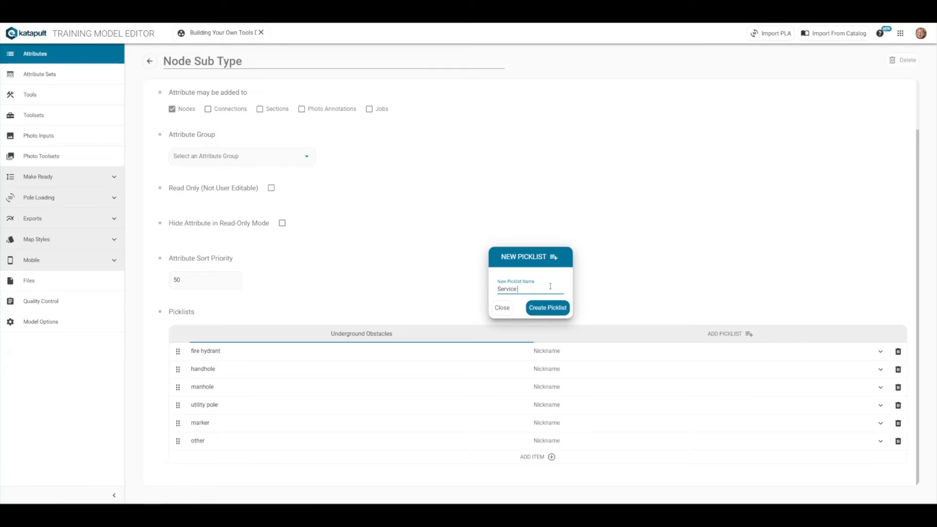
type(" Location")
left_click(544, 308)
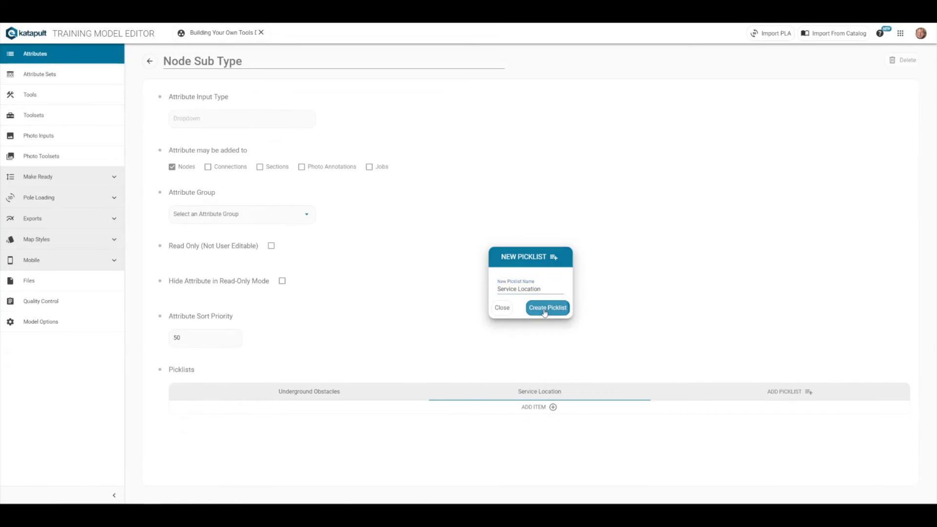
Step: Add the values Residential, Commercial and MDU to Node Sub Type's Service Location picklist and save the attribute
left_click(508, 411)
left_click(230, 410)
type("Res")
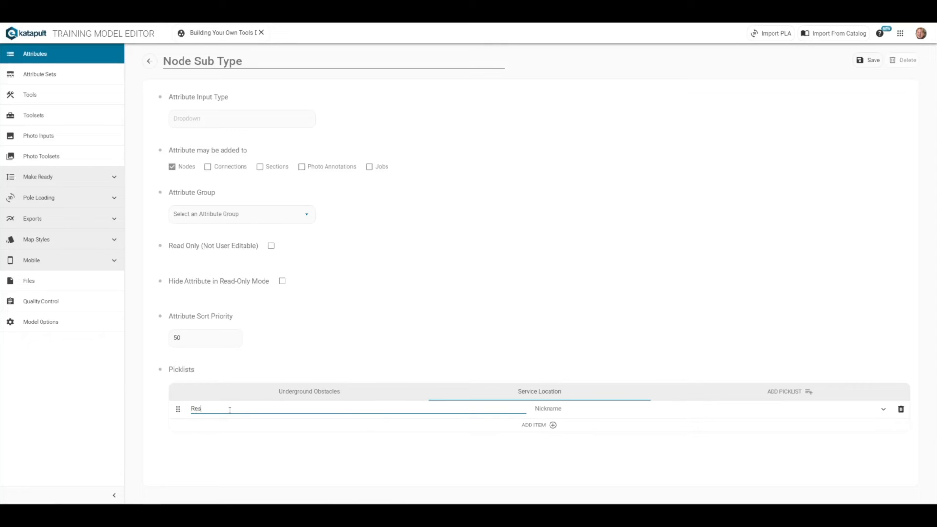
type("idential")
left_click(537, 425)
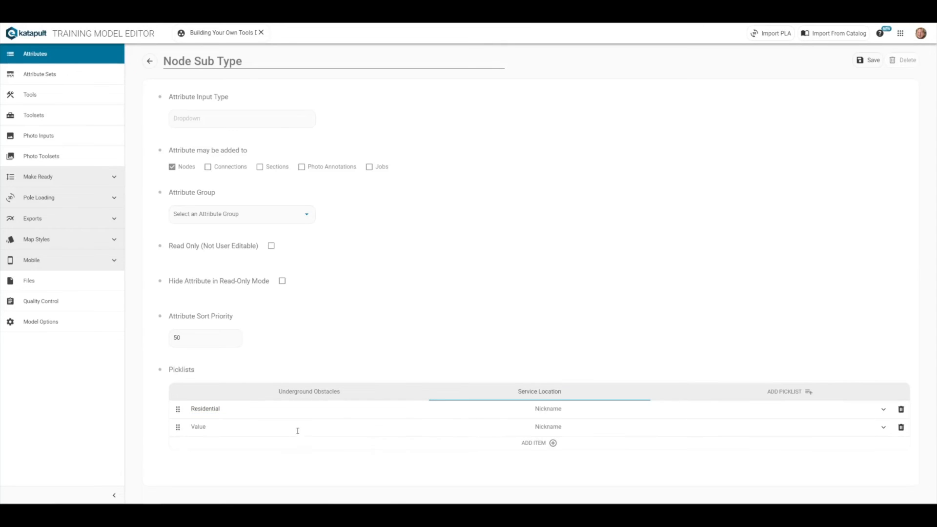
left_click(299, 427)
type("Commercial")
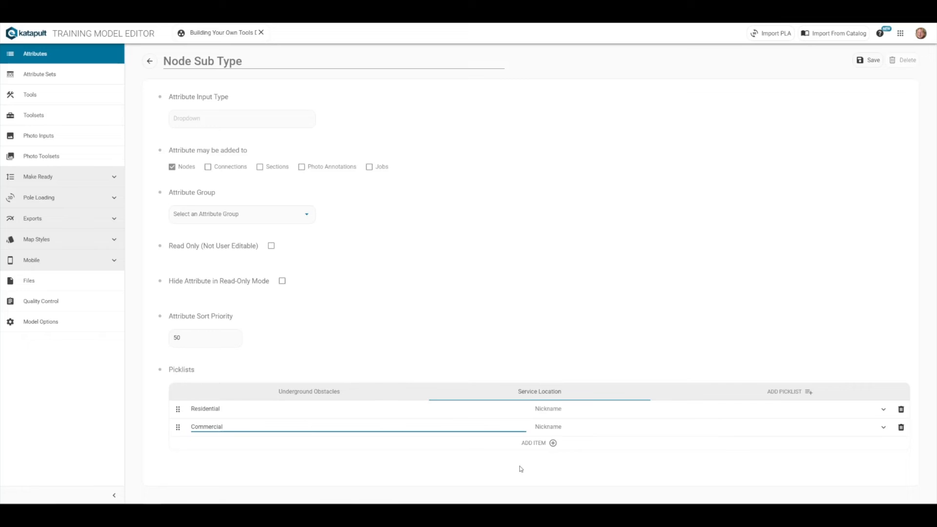
left_click(527, 443)
left_click(393, 443)
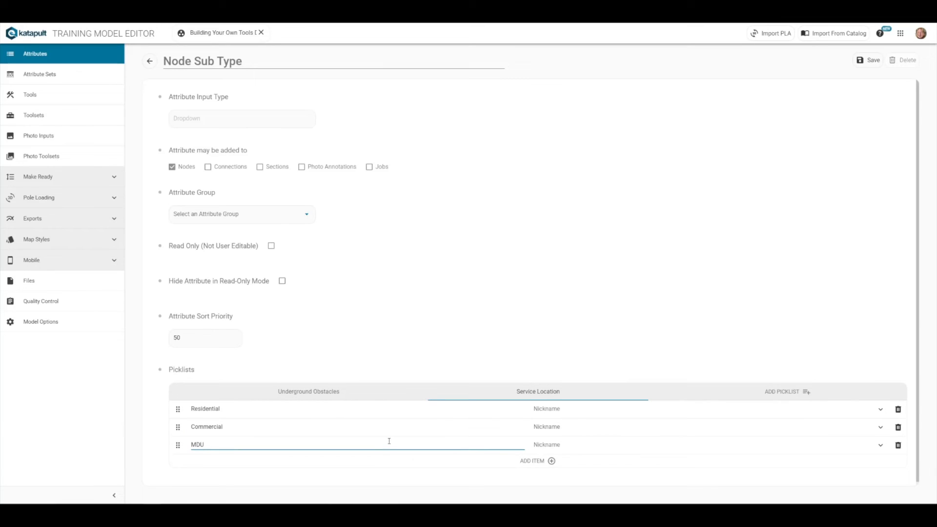
type("MDU")
left_click(868, 60)
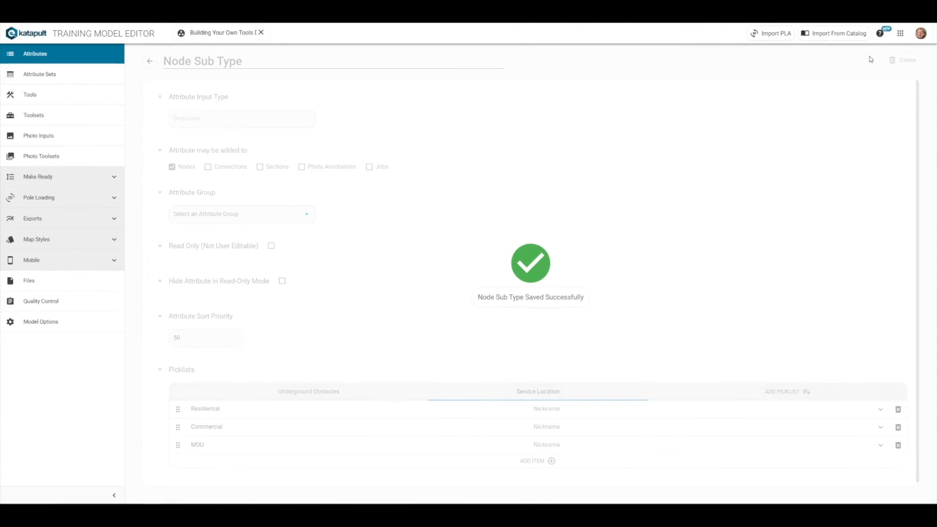
Step: Create a new tool named BEAD Walkout in the model's tools
left_click(83, 97)
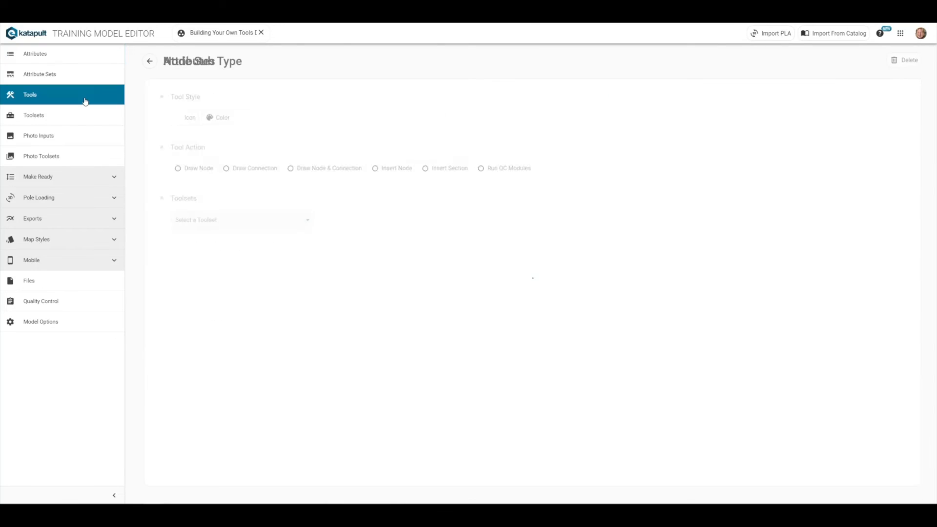
left_click(582, 92)
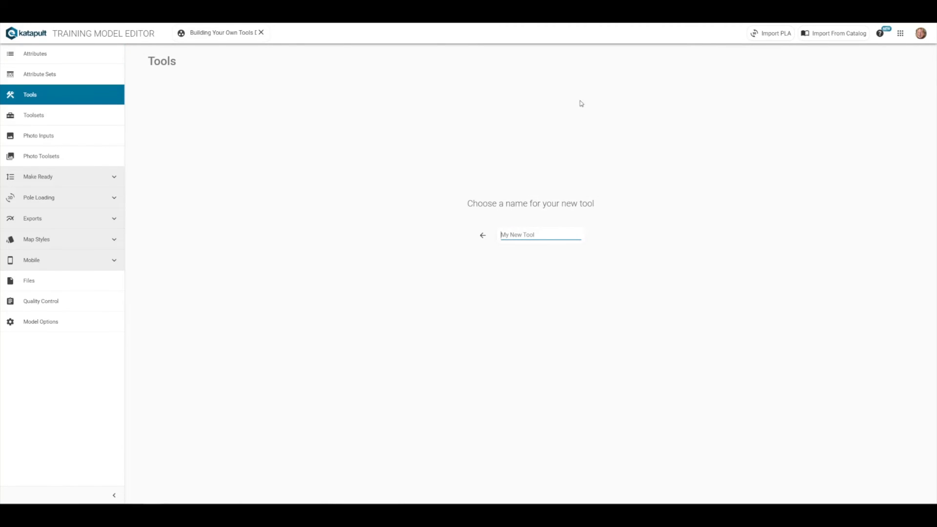
type("BEAD")
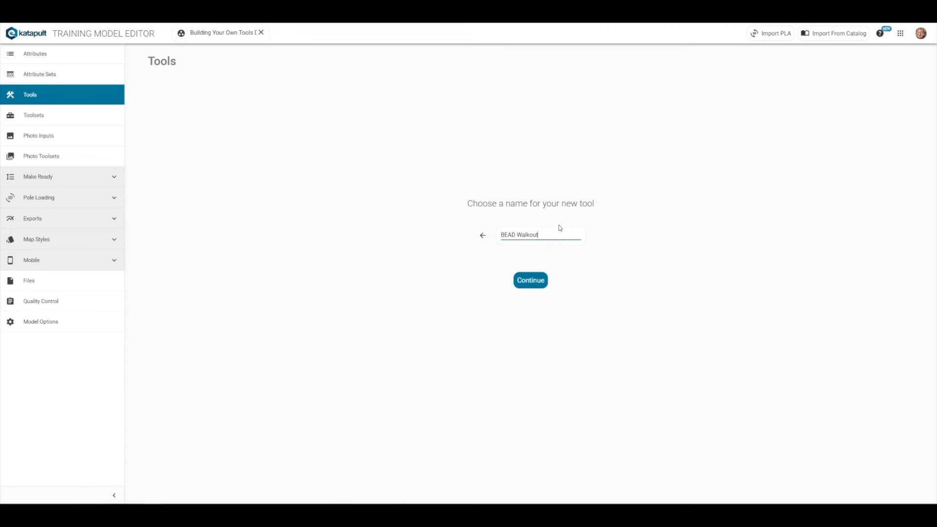
type(" Walkout")
left_click(543, 281)
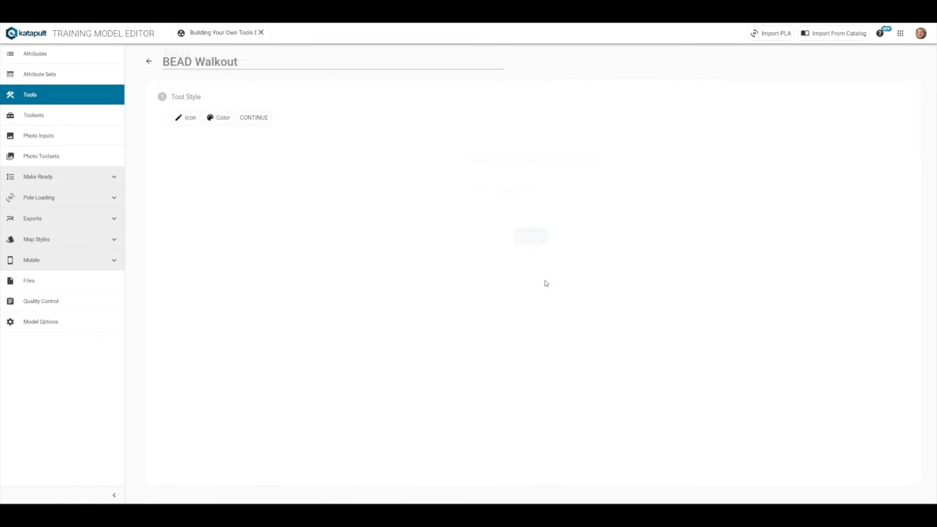
Step: Style the BEAD Walkout tool with the pencil icon and a fully saturated blue color
left_click(184, 119)
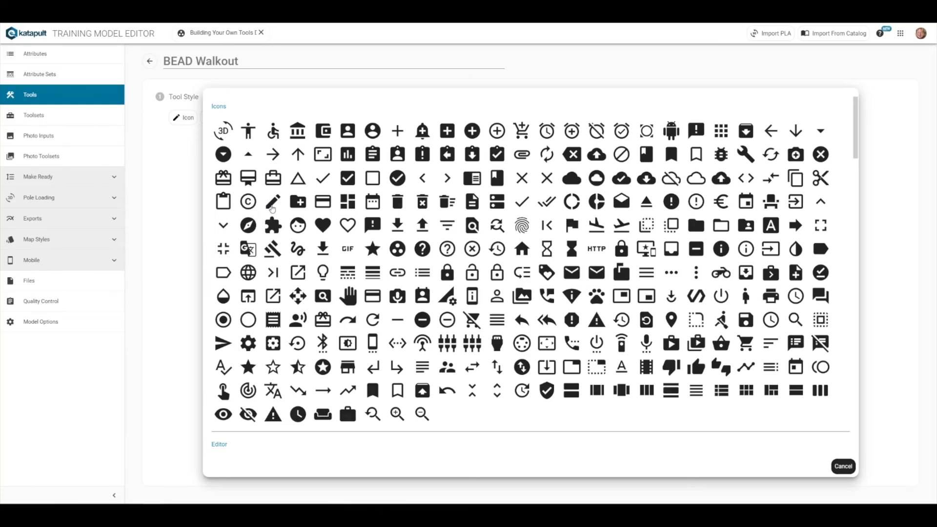
left_click(272, 205)
left_click(216, 118)
left_click_drag(592, 292, 588, 303)
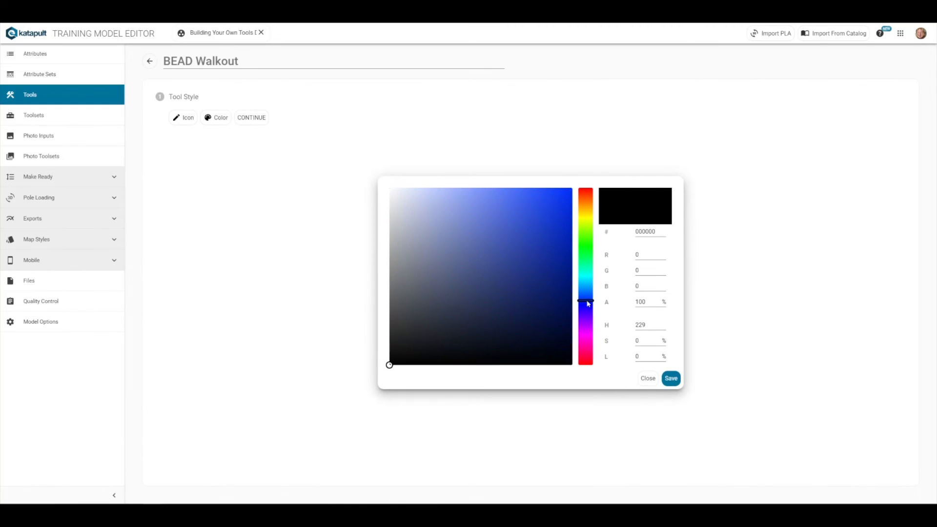
left_click(573, 187)
left_click(676, 380)
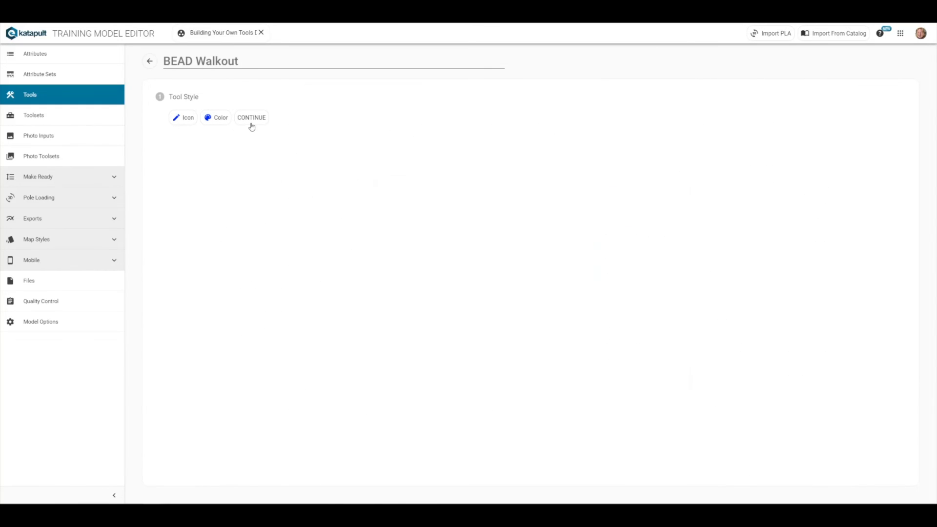
left_click(251, 125)
Step: Set the tool action to Draw Node and add the Node Type attribute with the value service location
left_click(176, 168)
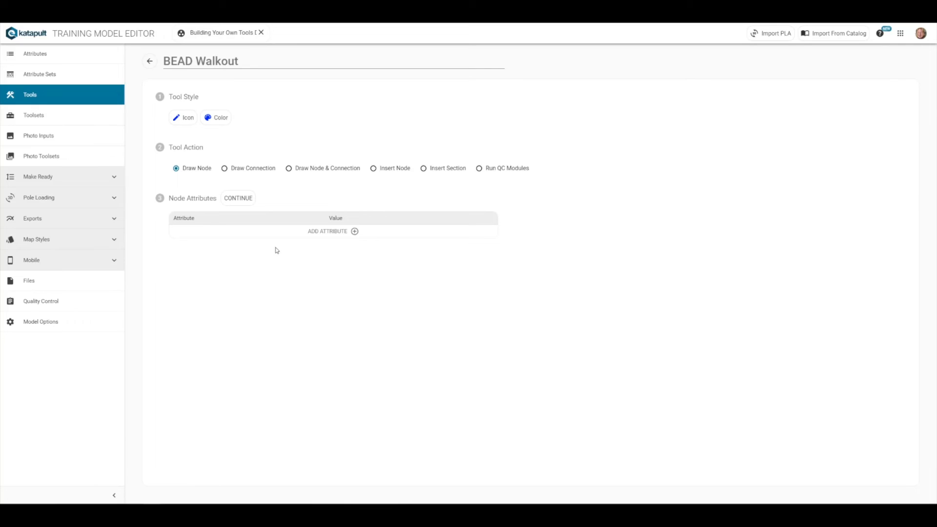
left_click(341, 233)
left_click(234, 233)
type("no")
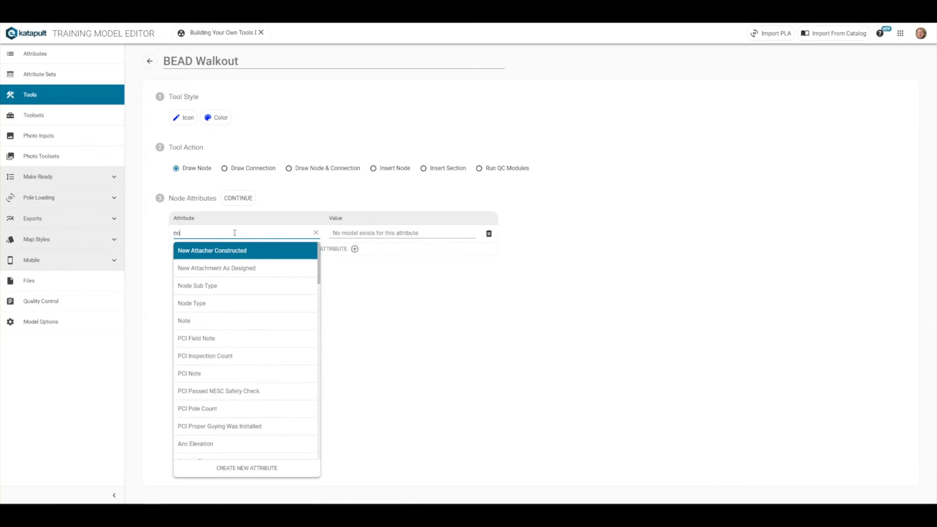
type("de")
left_click(219, 269)
left_click(339, 236)
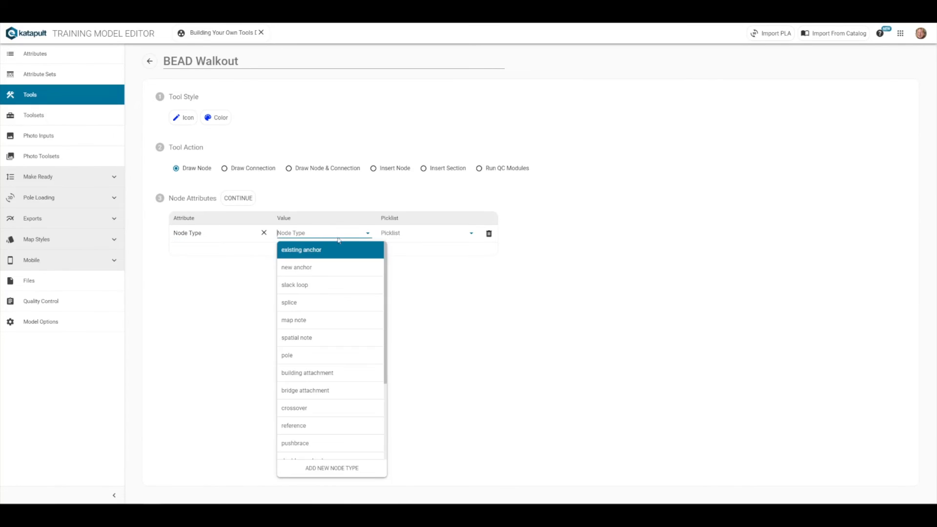
type("ser")
left_click(336, 253)
Step: Add a Node Sub Type attribute to the tool, leaving its value empty and using the Service Location picklist
left_click(336, 249)
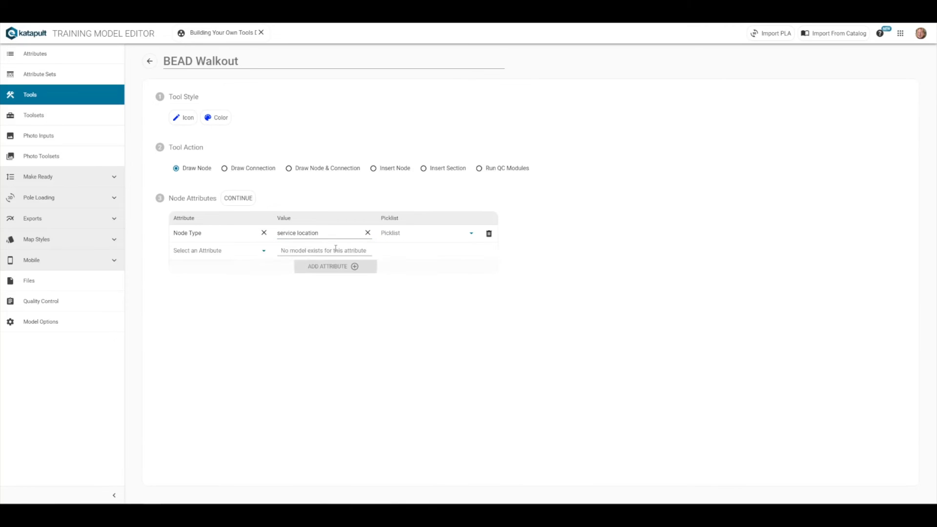
left_click(226, 250)
type("node")
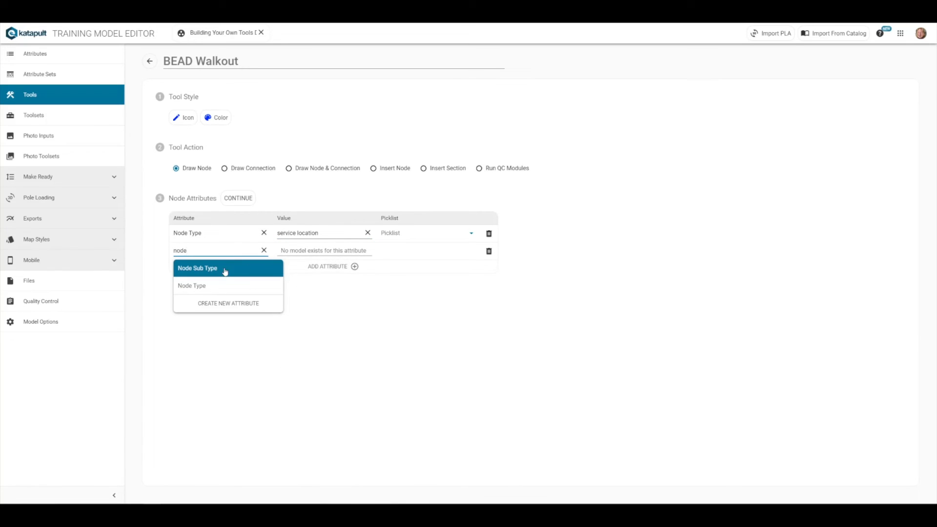
left_click(225, 271)
left_click(424, 251)
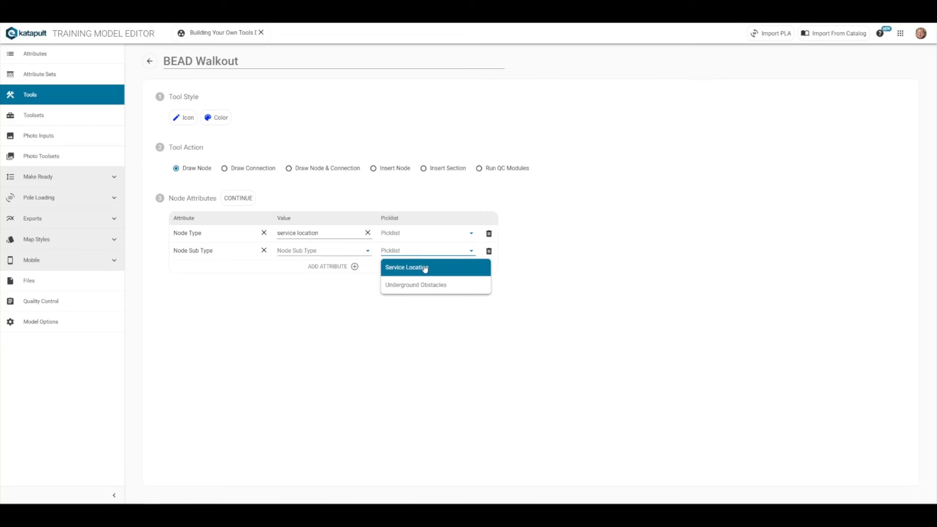
left_click(424, 268)
Step: Enable prompting for the added node attributes, assign the tool to the Aerial Design toolset and finish creating it
left_click(242, 197)
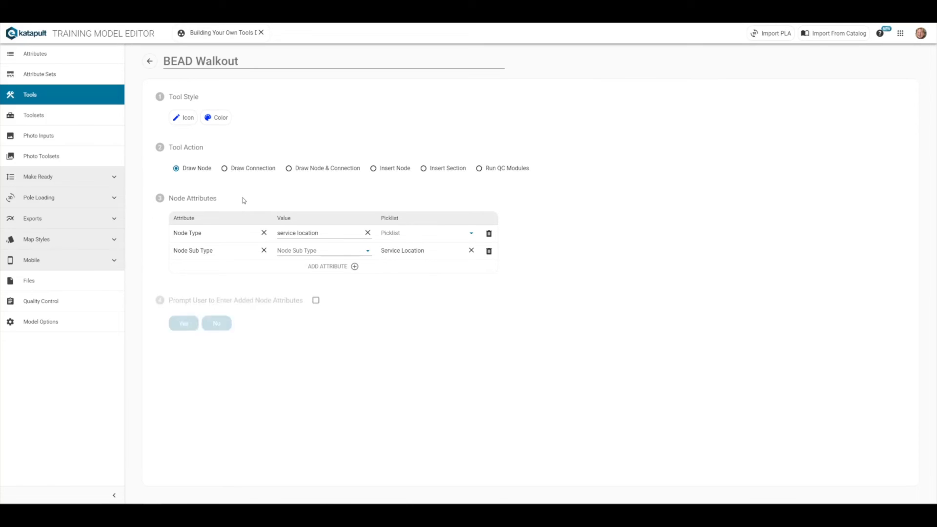
left_click(181, 317)
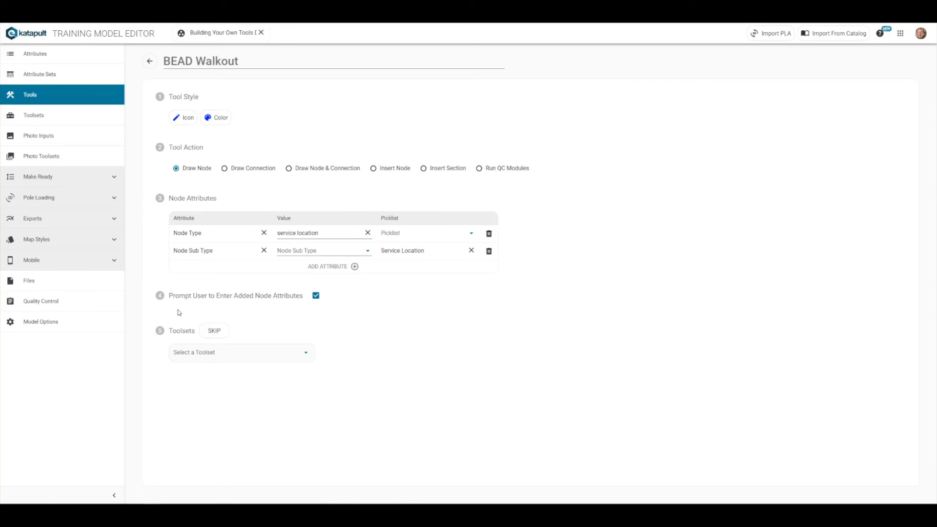
left_click(207, 353)
left_click(207, 388)
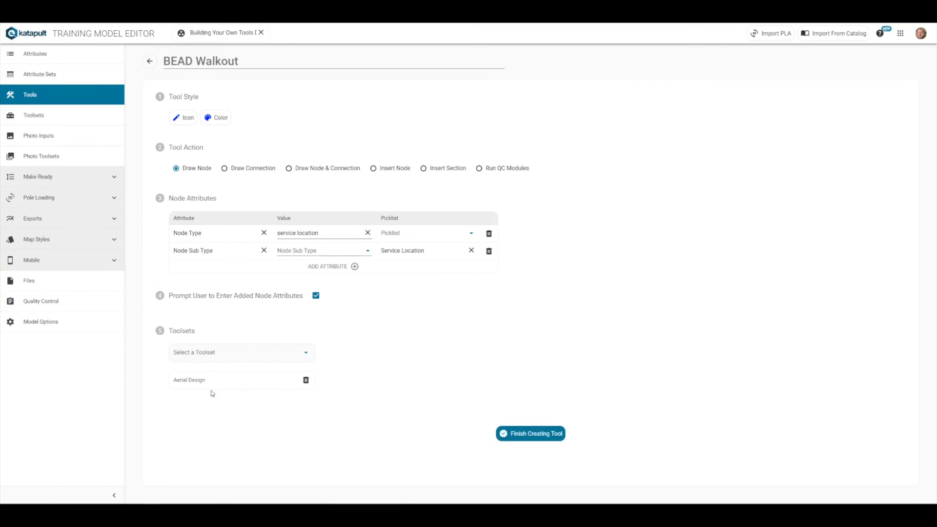
left_click(526, 433)
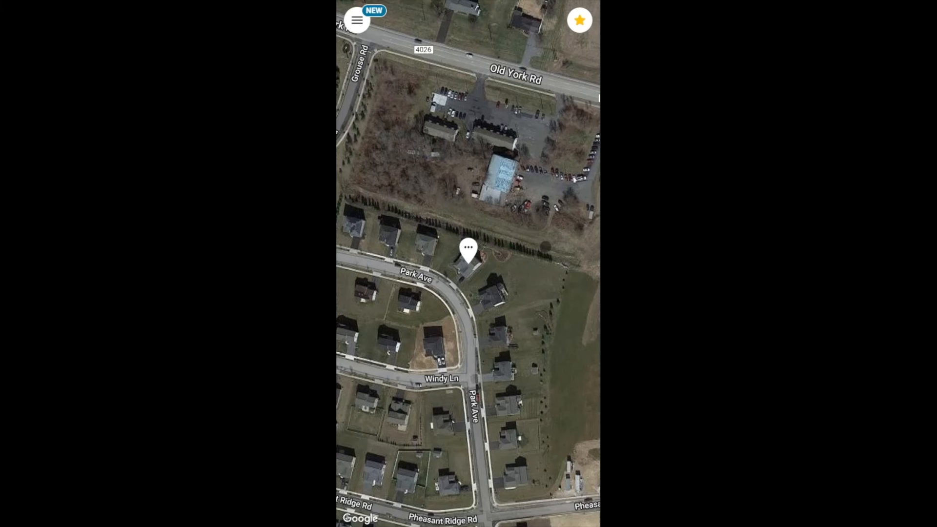
Step: Create a new job named BEAD Walkout Test with the Building Your Own Tools Demo model and dismiss the photo sync
left_click(356, 20)
left_click(429, 61)
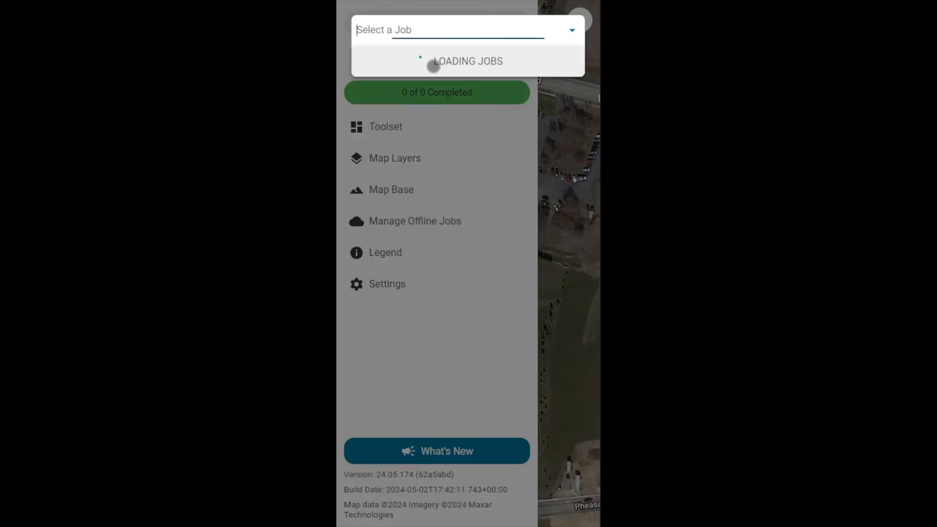
left_click(510, 213)
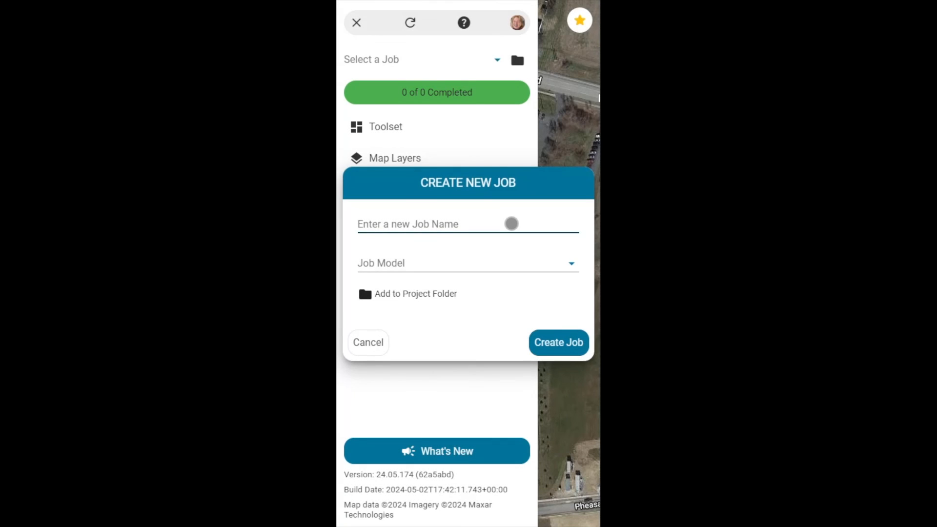
type("BEAD Walkout Test")
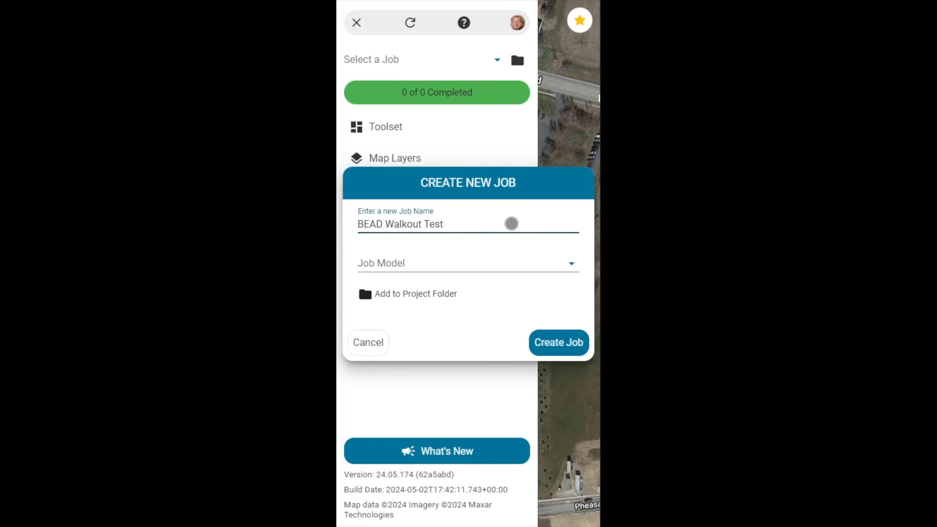
left_click(495, 264)
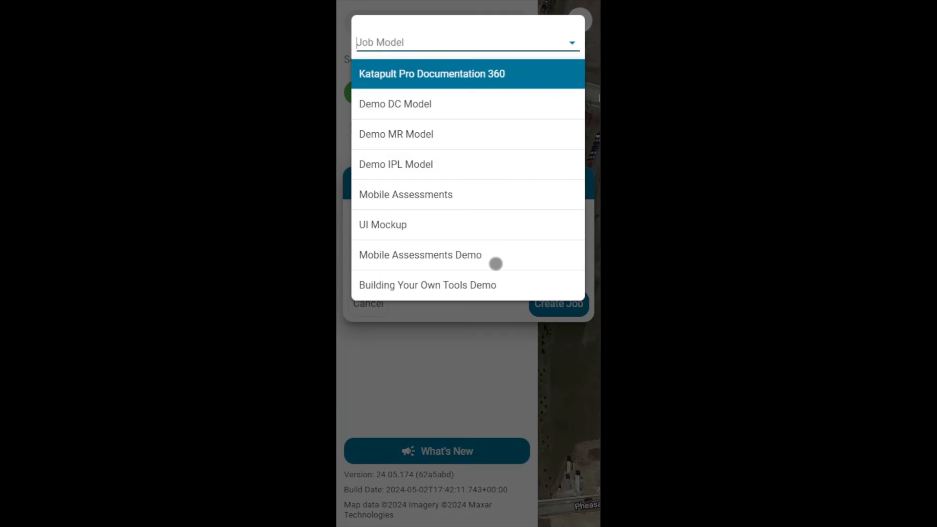
left_click(449, 283)
left_click(556, 344)
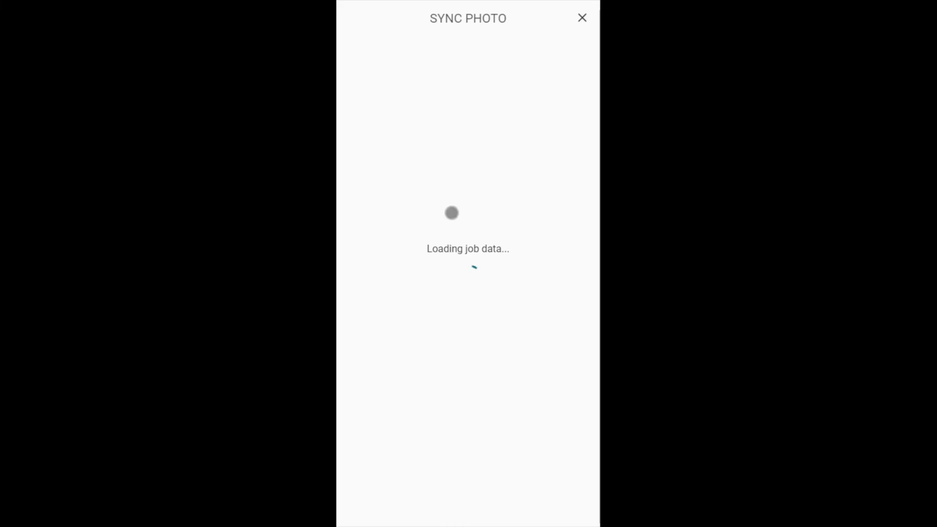
left_click(475, 433)
Step: Choose the toolset containing the BEAD Walkout tool and place a BEAD Walkout node on the house at the Park Ave bend
left_click(357, 20)
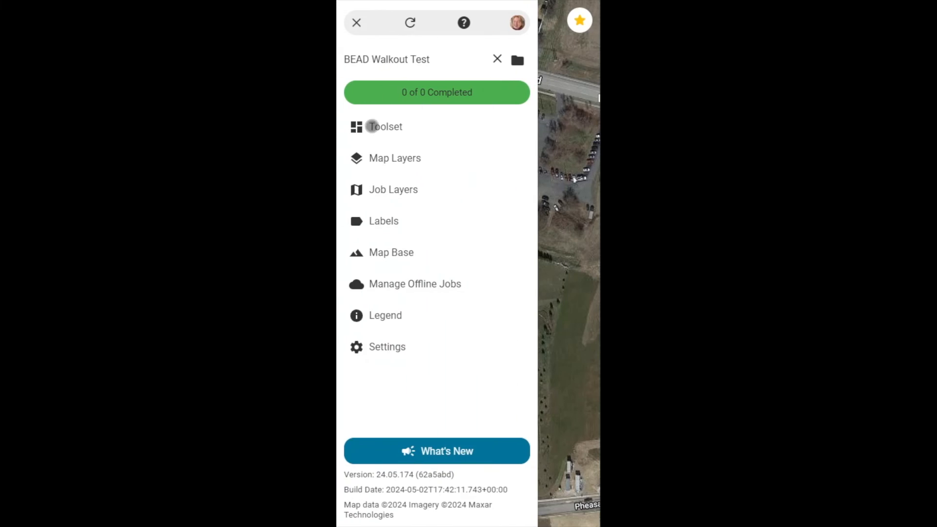
left_click(375, 128)
left_click(389, 188)
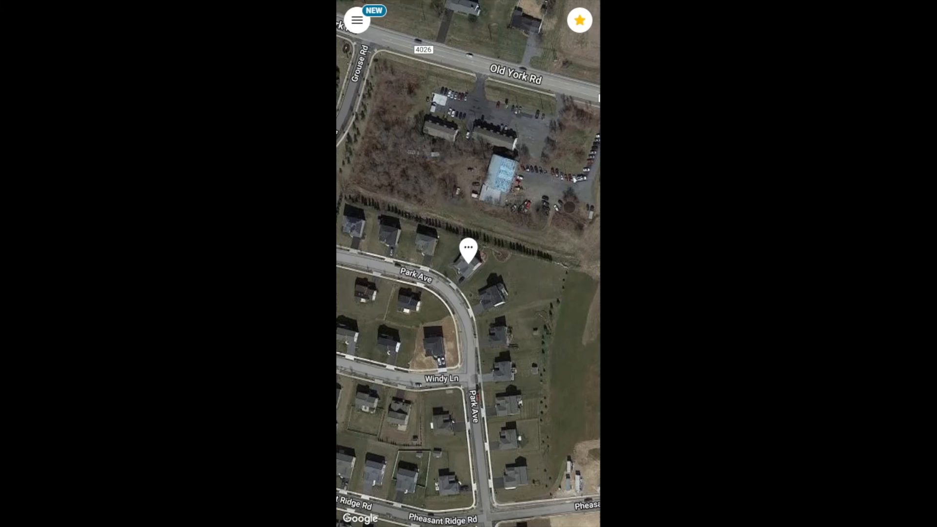
left_click(450, 249)
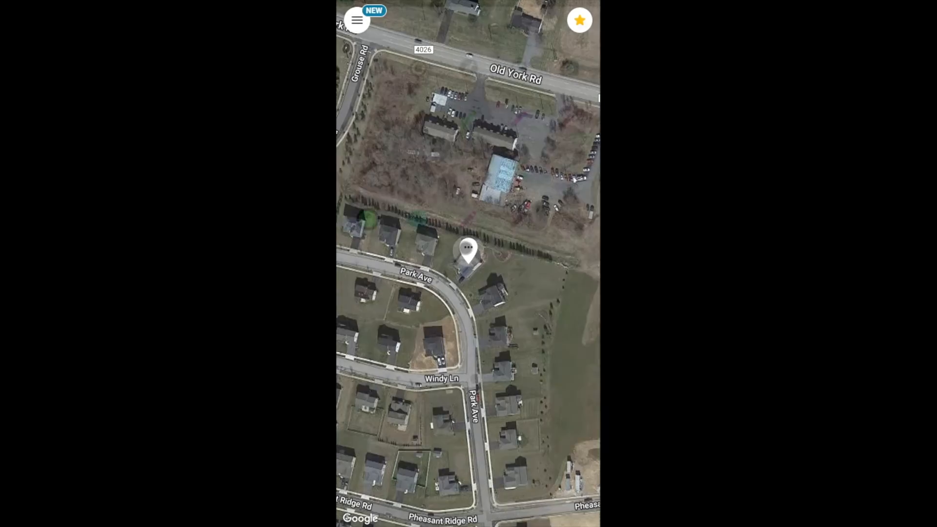
left_click(467, 279)
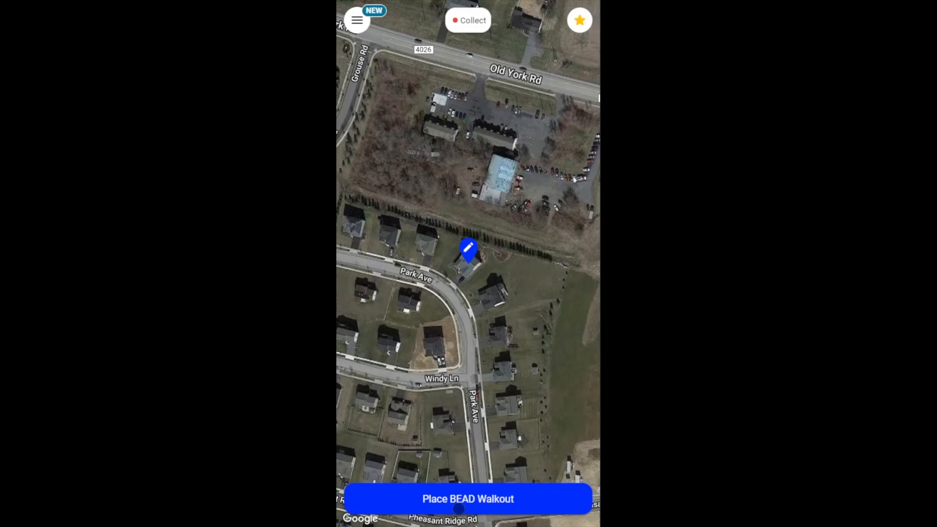
left_click(459, 508)
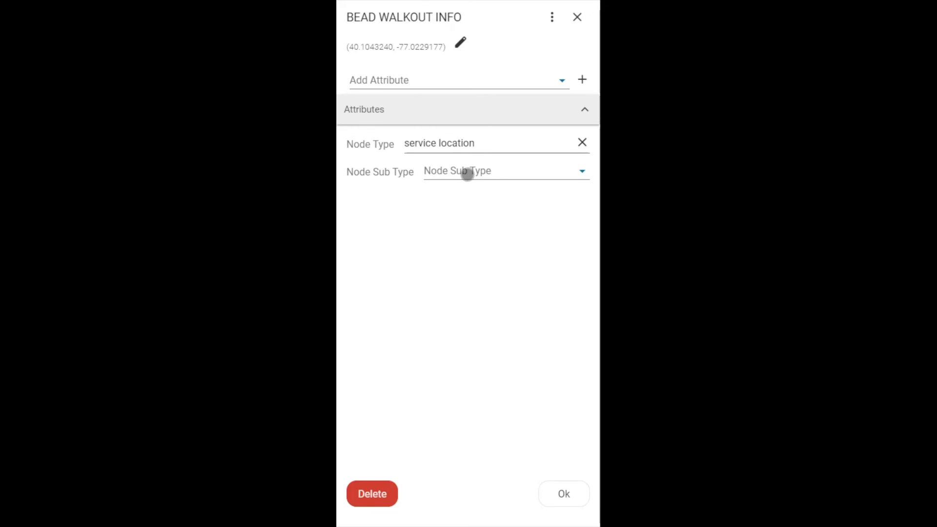
Step: Set the placed node's Node Sub Type to Residential and accept its attributes
left_click(467, 173)
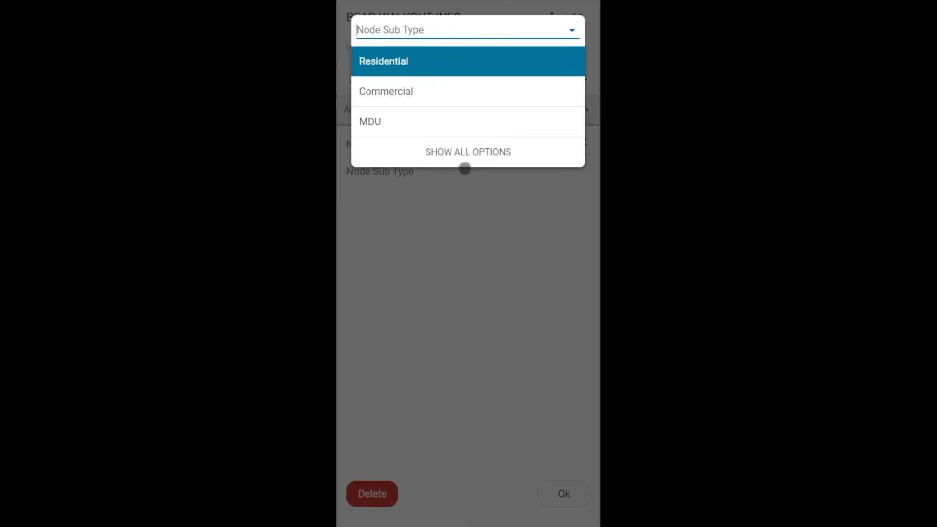
left_click(446, 68)
left_click(555, 502)
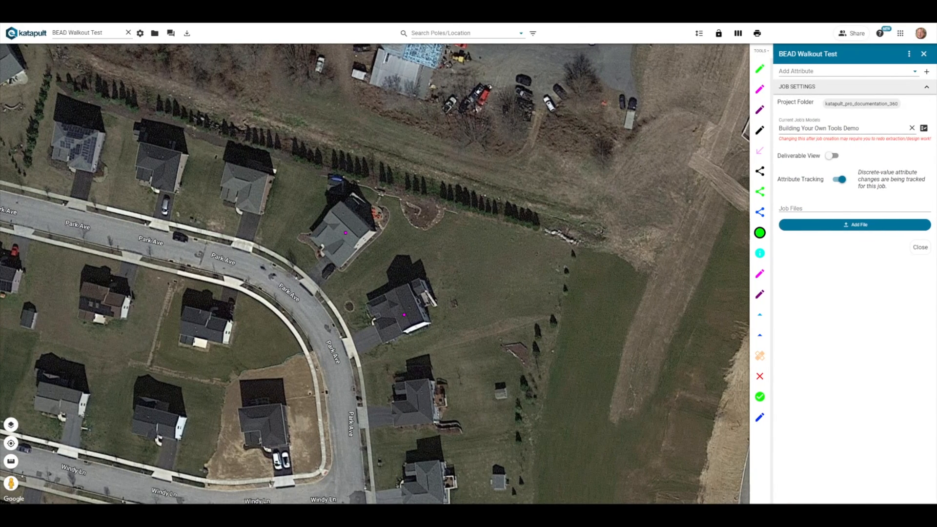
Step: Add a node map style to the BEAD Walkout Test job for node_sub_type equals Residential
left_click(905, 58)
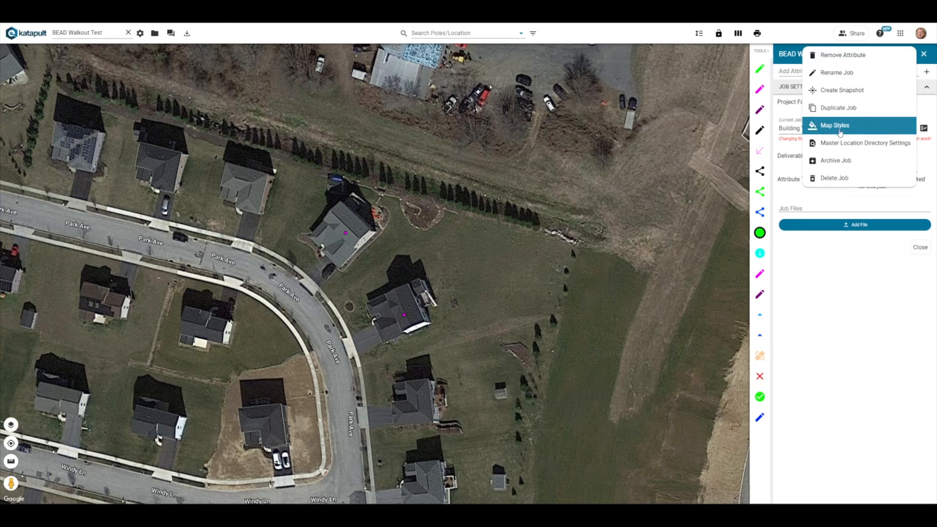
left_click(840, 126)
left_click(495, 201)
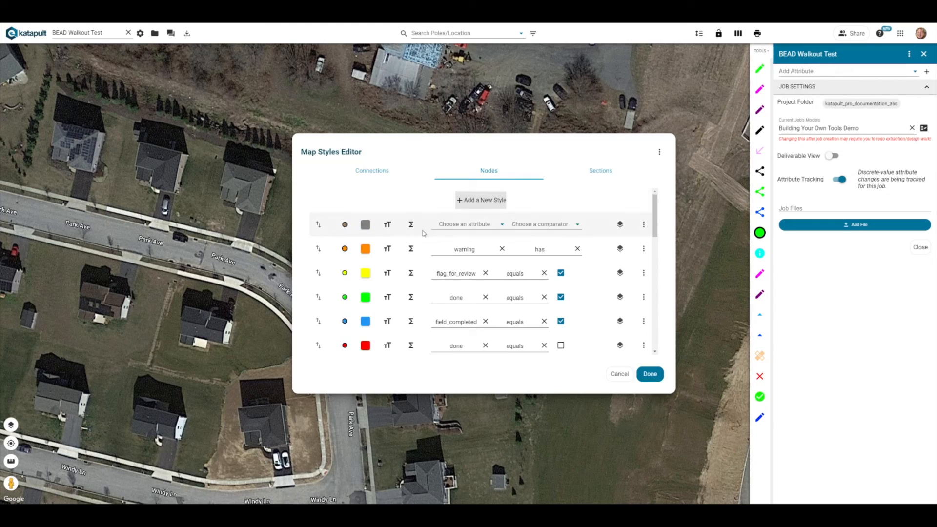
left_click(466, 224)
type("node")
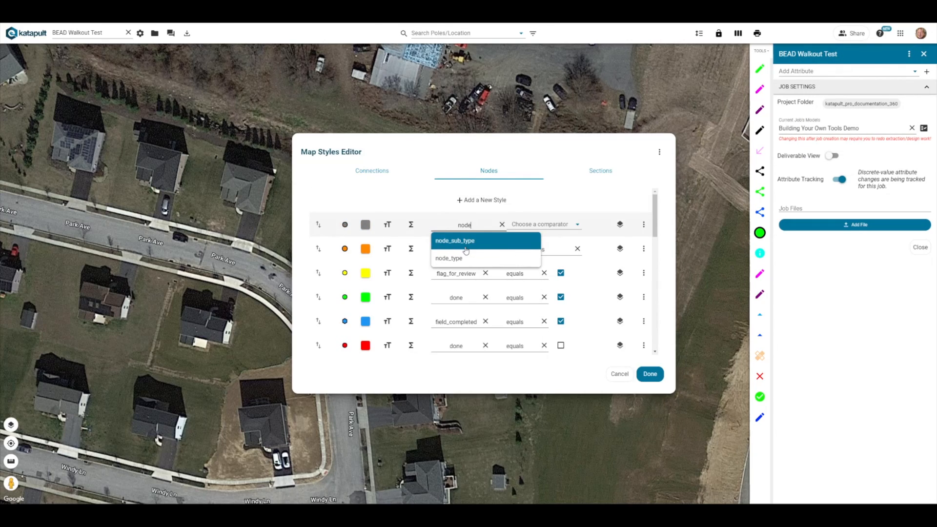
left_click(463, 245)
left_click(542, 225)
left_click(550, 244)
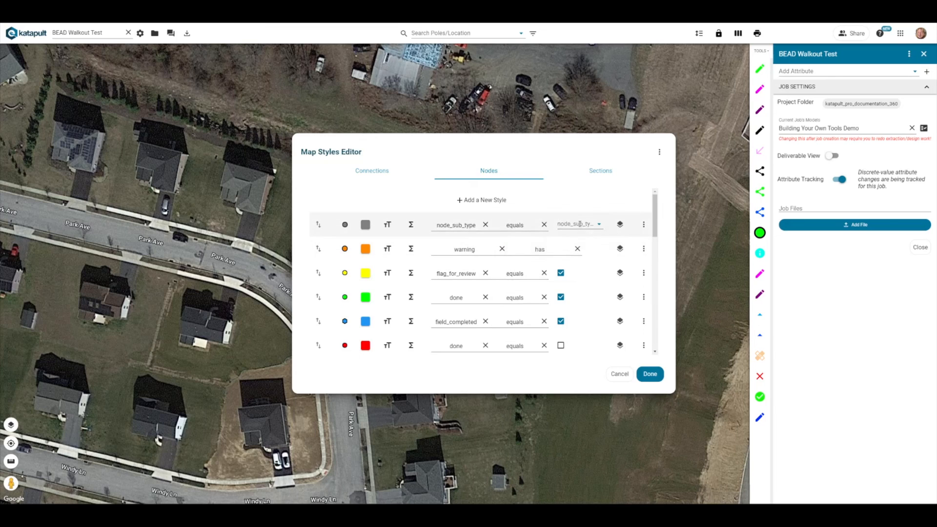
left_click(580, 225)
left_click(576, 242)
Step: Give the Residential node style a home icon and the green color 00E73B
left_click(345, 226)
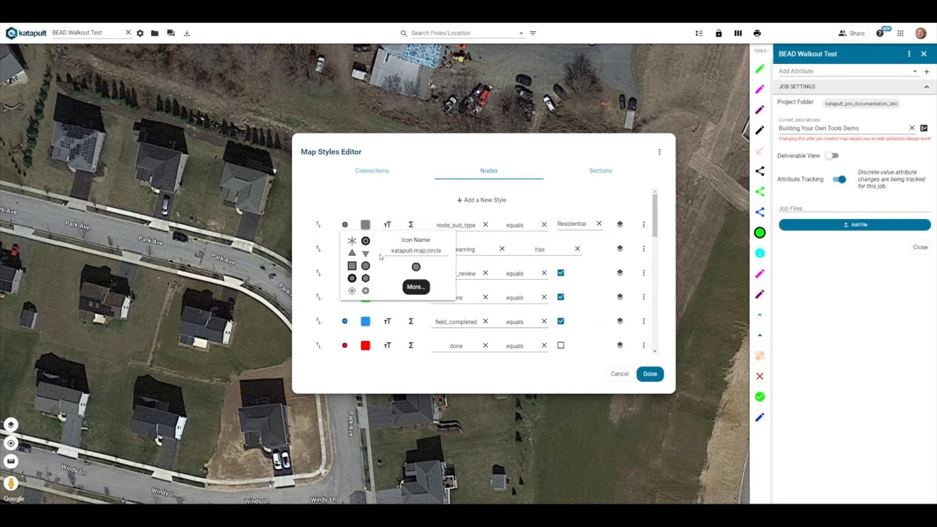
left_click(416, 287)
left_click(471, 215)
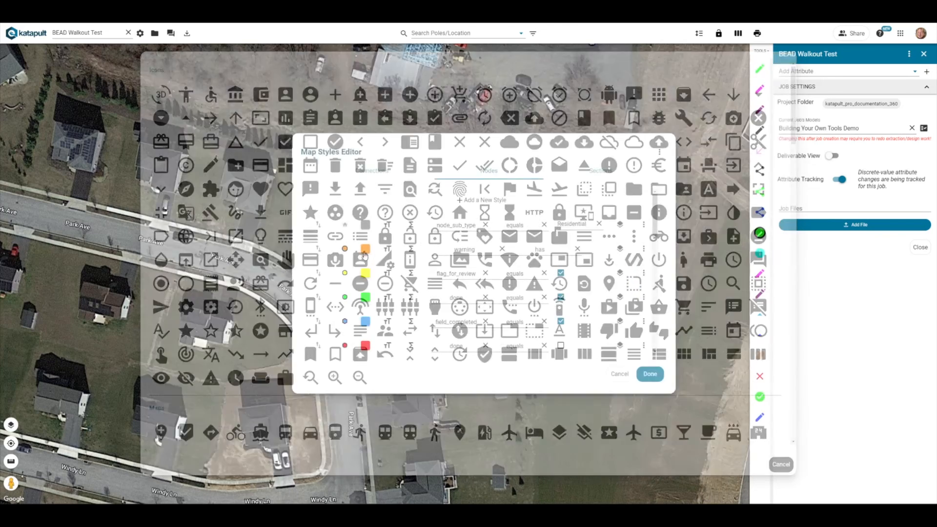
left_click(365, 225)
left_click(510, 185)
left_click(523, 236)
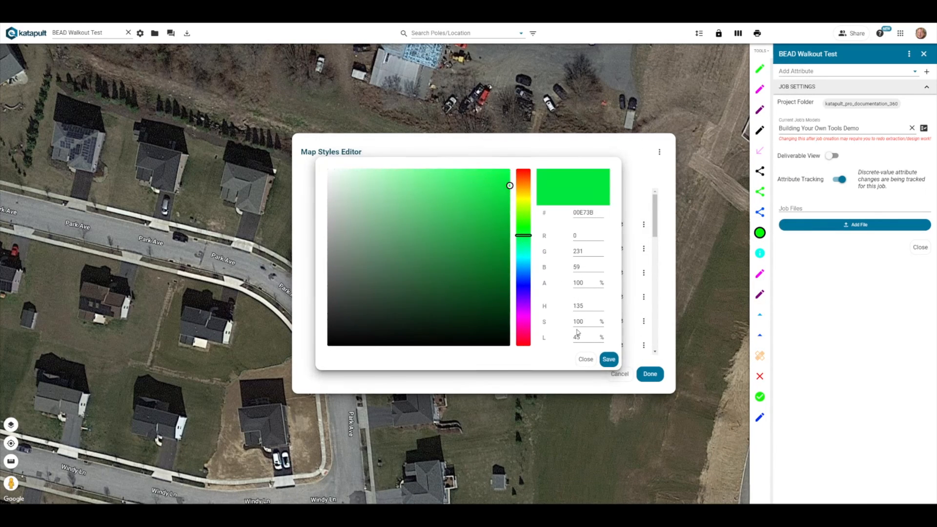
left_click(608, 360)
Step: Set the Residential style's icon size to 30 and save the job's map styles
left_click(387, 225)
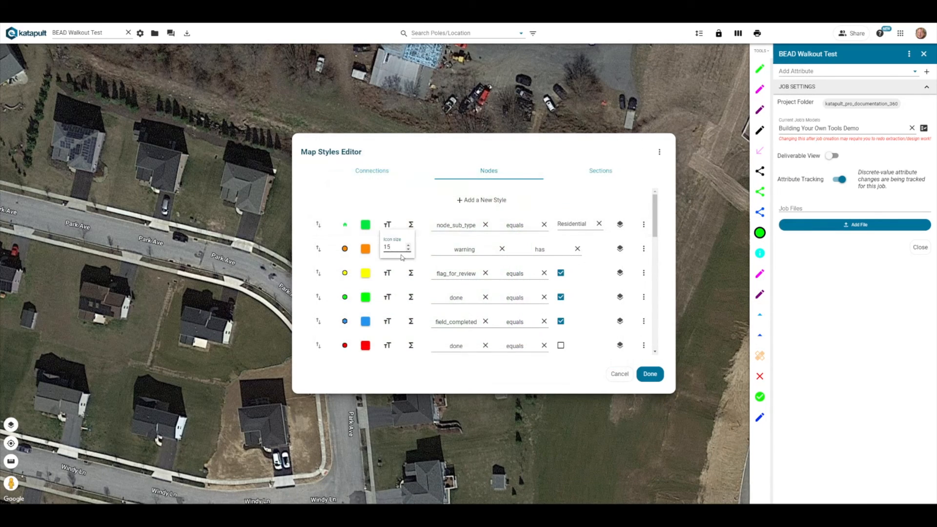
type("30")
left_click(649, 374)
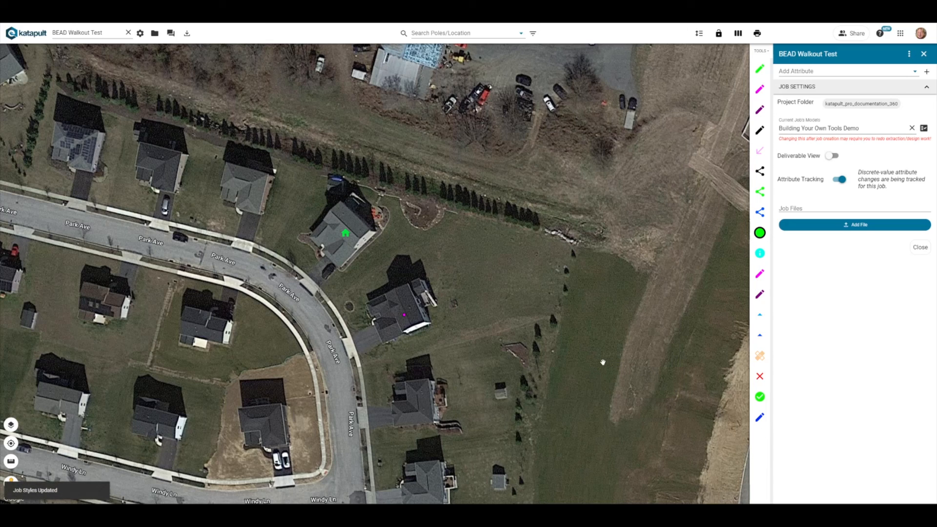